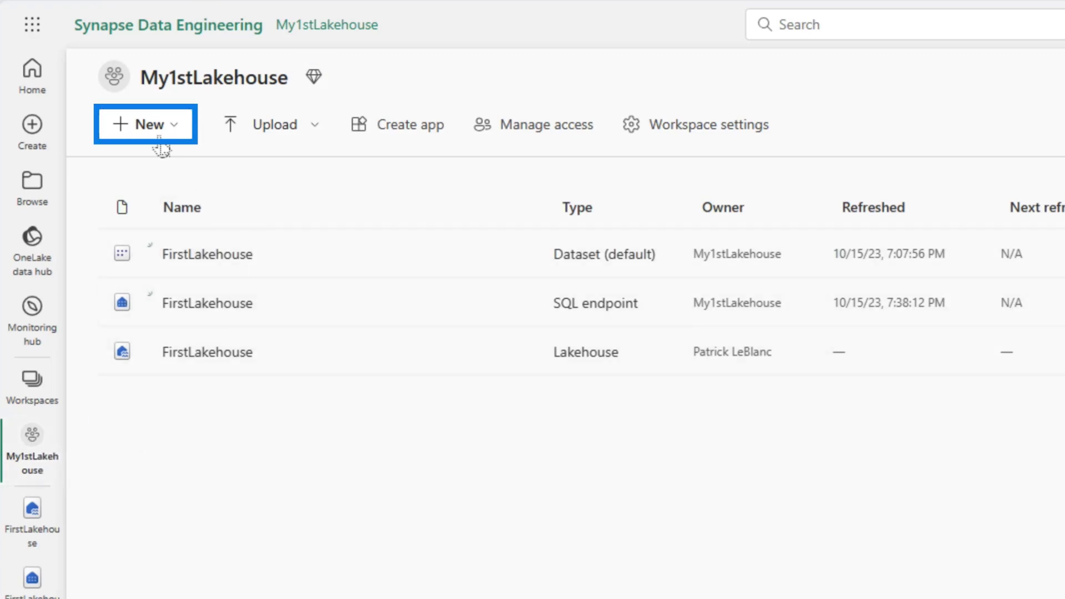
Open the FirstLakehouse lakehouse and view its empty unprocessed folder under Files.
click(174, 129)
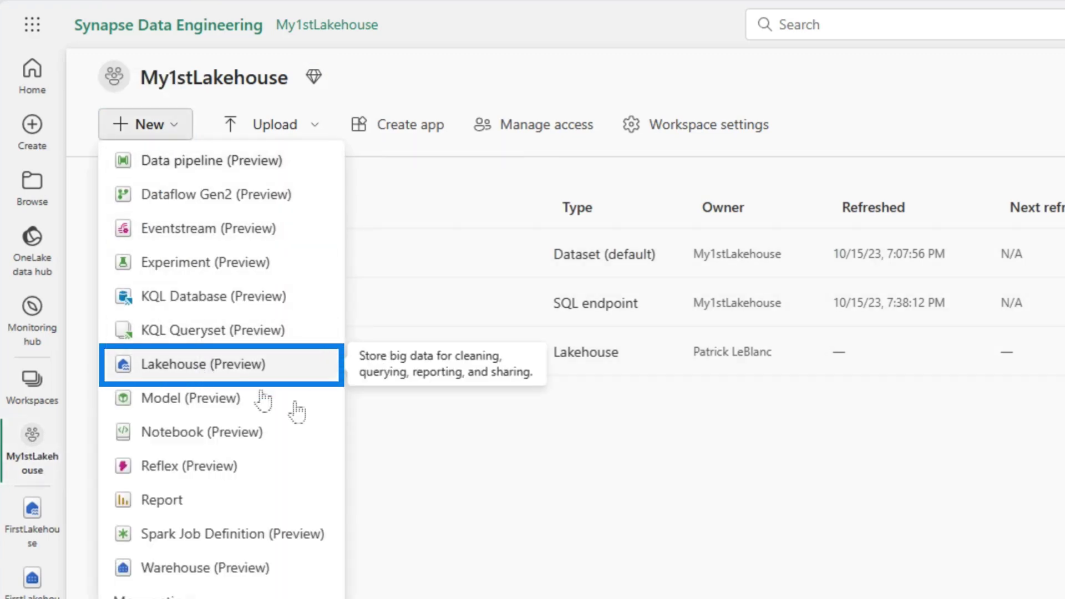
click(653, 545)
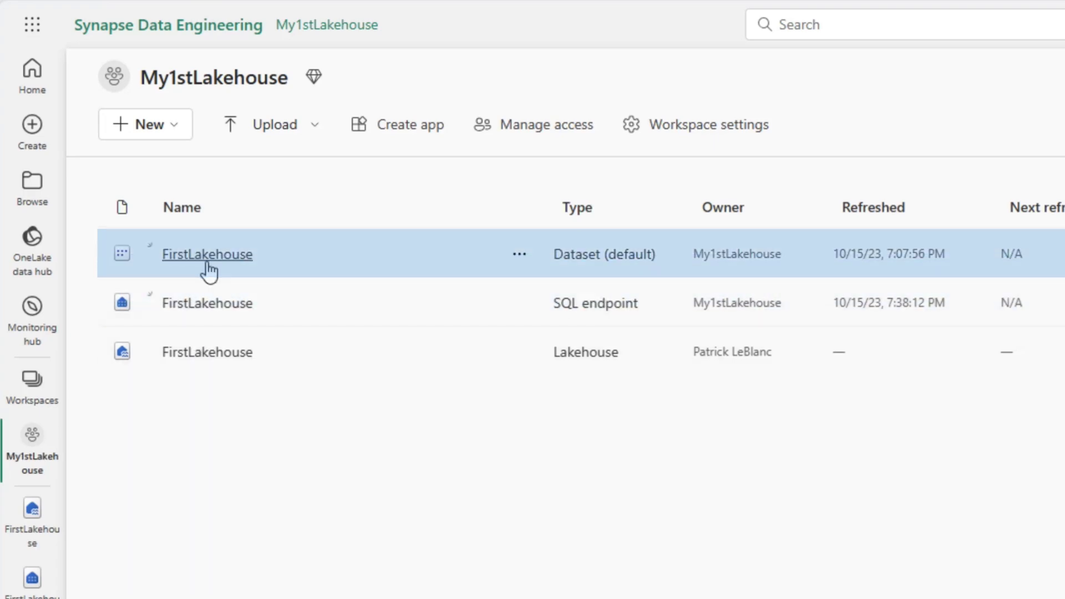
click(240, 360)
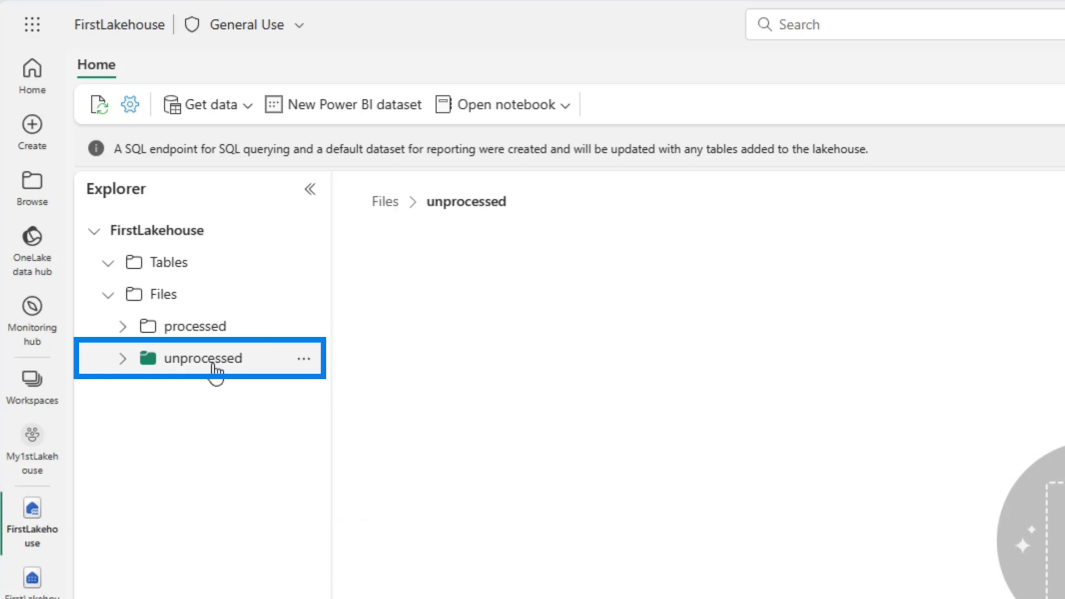
click(299, 361)
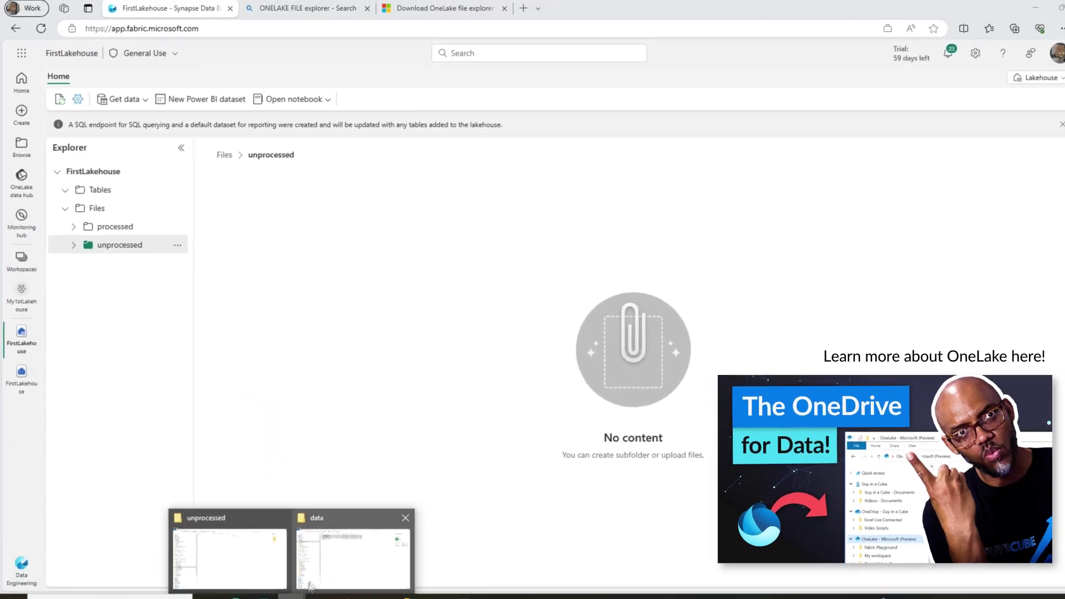
Copy the three selected dailysales CSVs from the local data folder into OneLake's unprocessed folder.
click(238, 532)
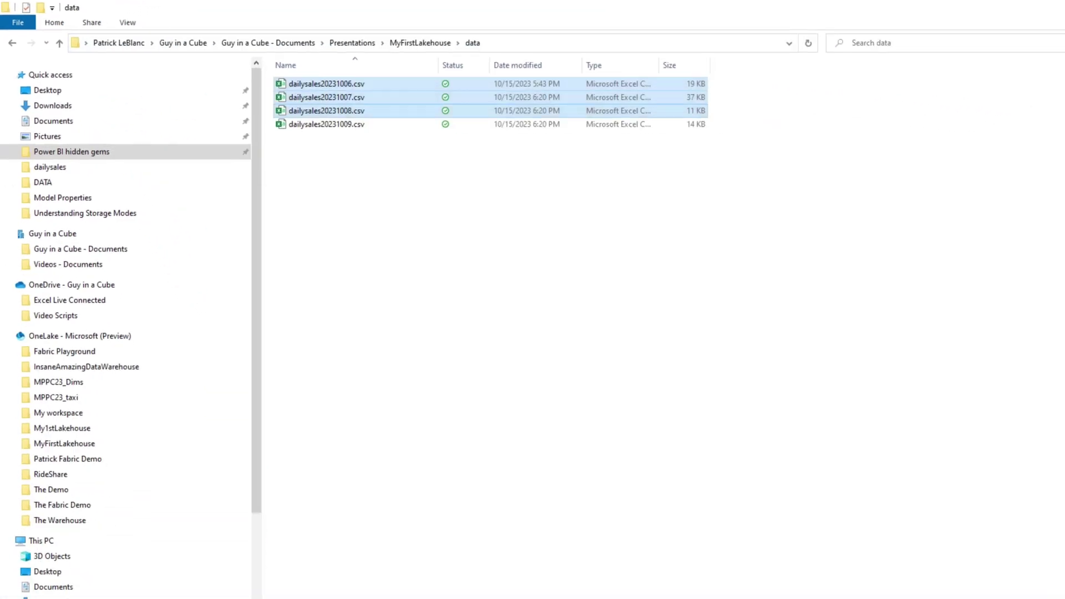
right_click(385, 118)
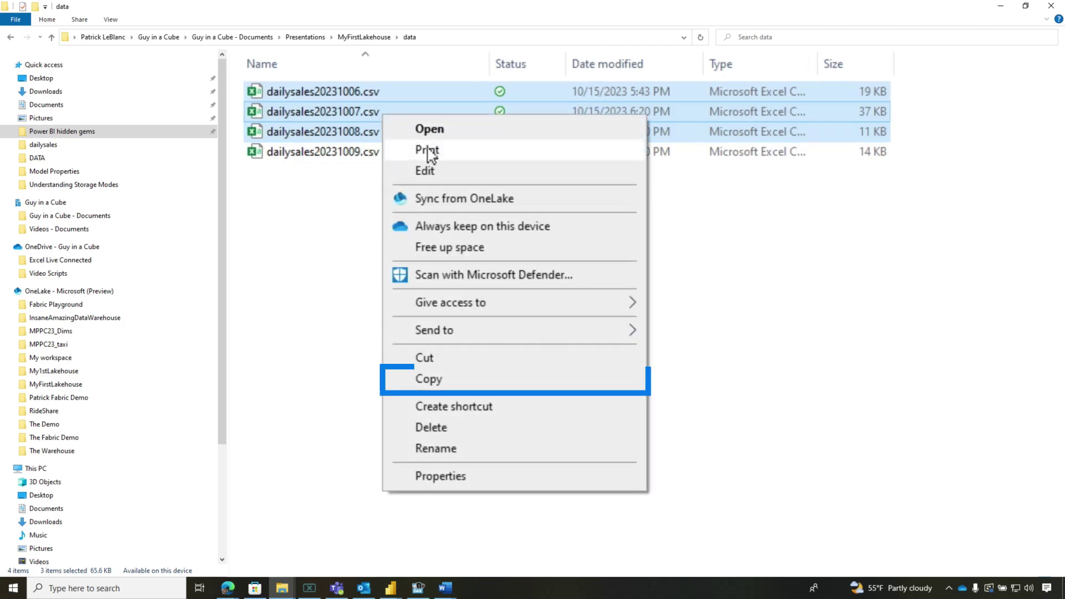
click(470, 379)
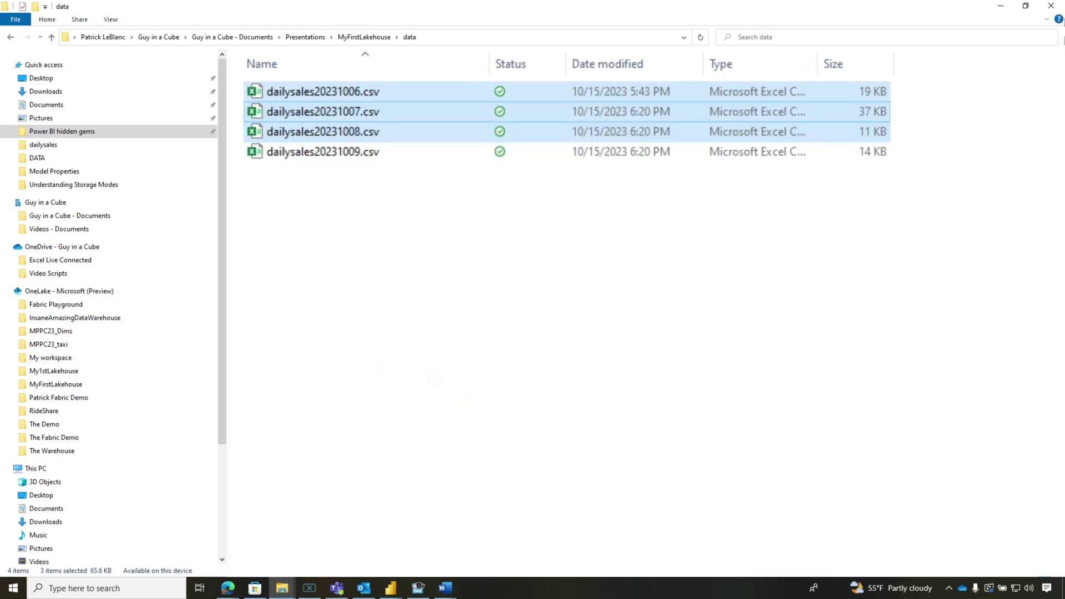
click(1007, 12)
right_click(478, 134)
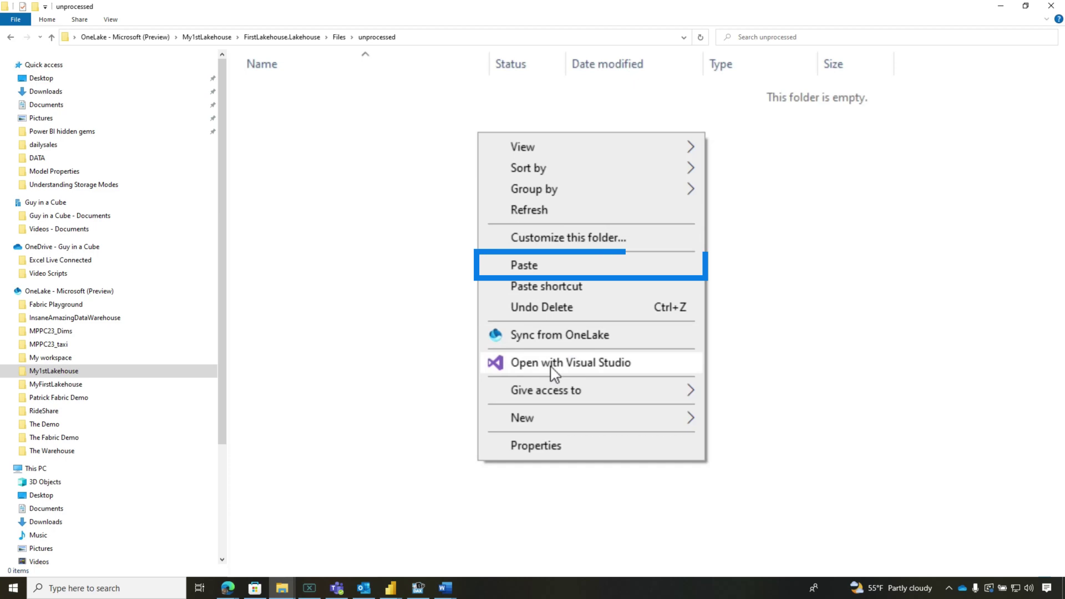
click(555, 268)
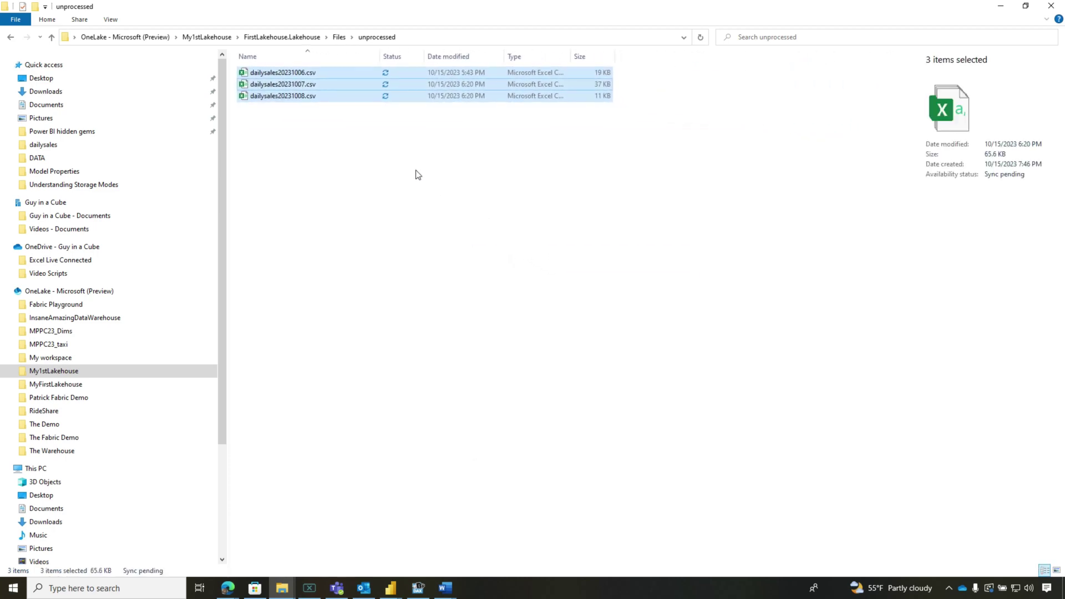
click(230, 589)
Load dailysales20231006.csv from unprocessed into a new table named dailysales.
click(402, 547)
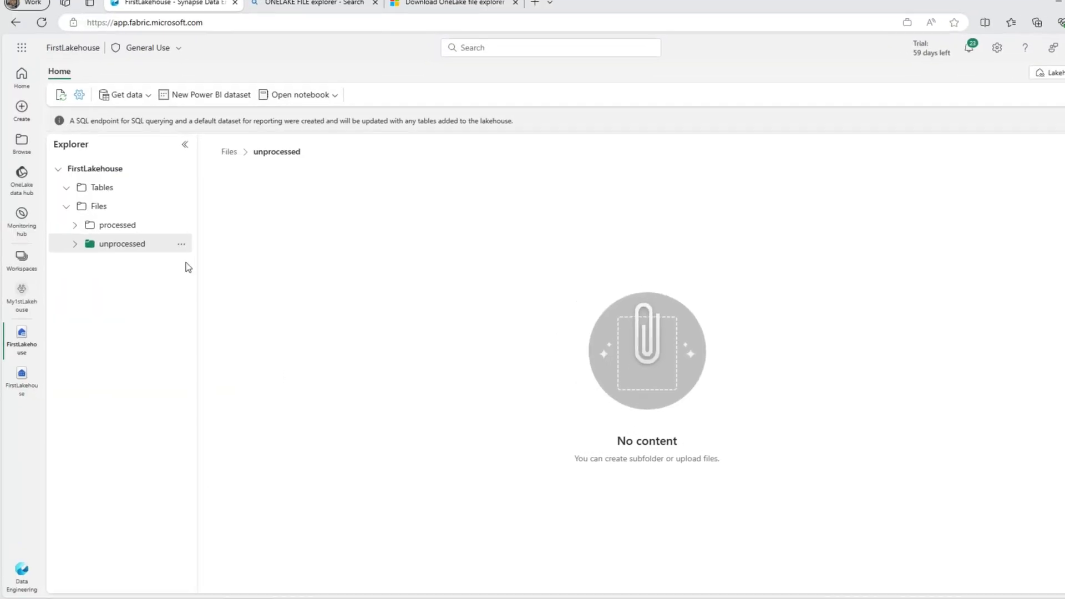
click(179, 243)
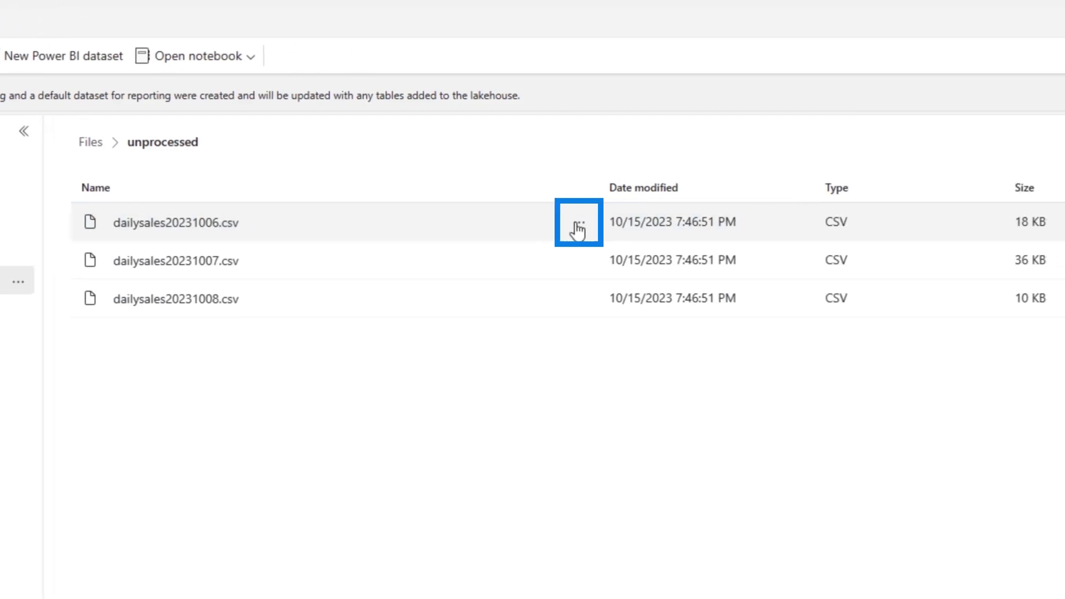
click(830, 222)
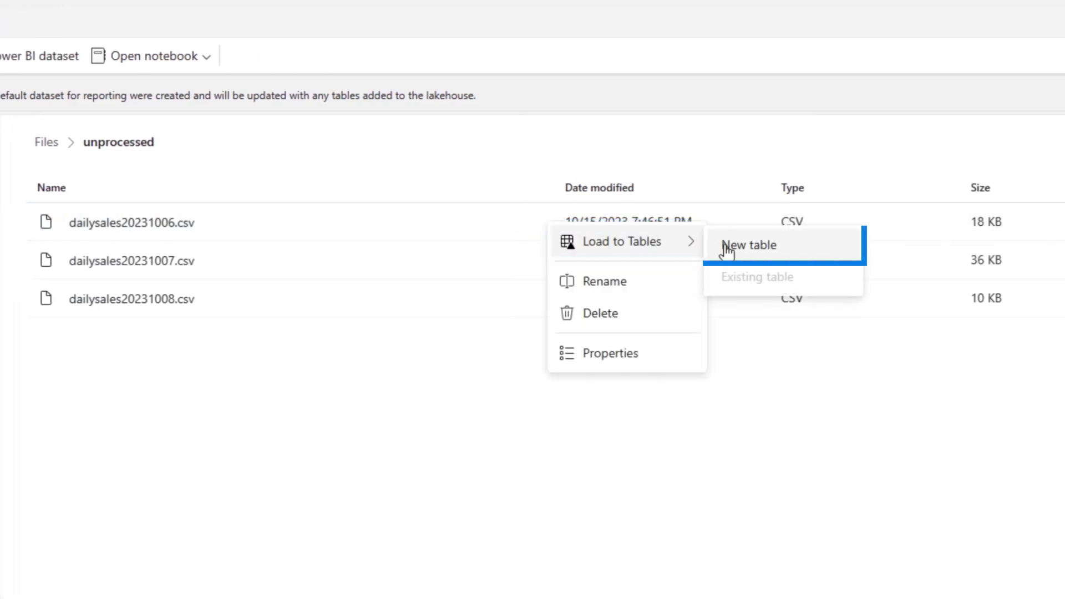
click(726, 247)
drag(356, 311, 441, 312)
key(BackSpace)
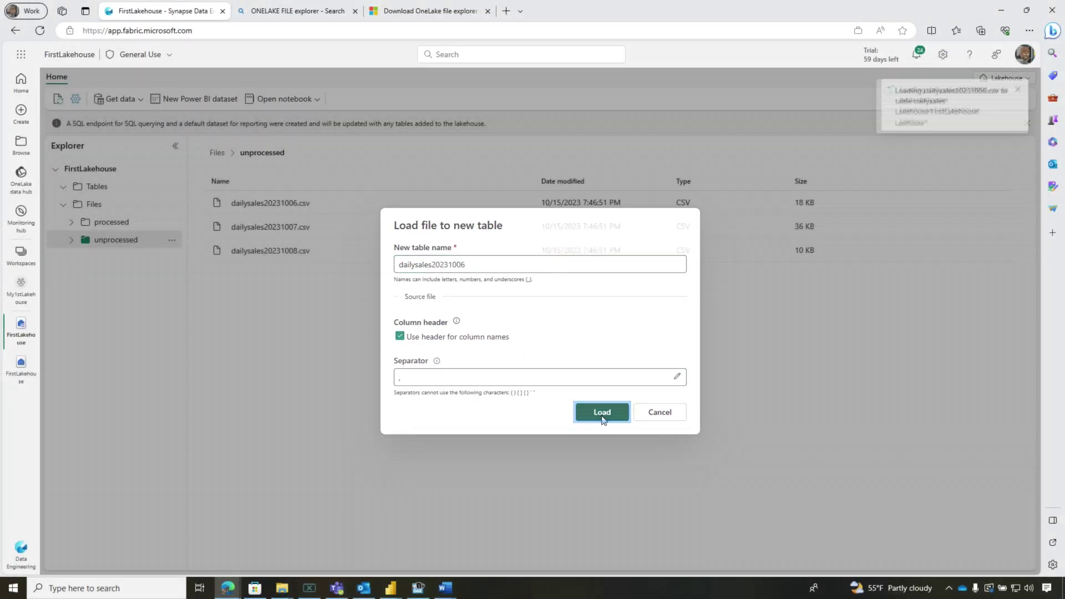
click(632, 473)
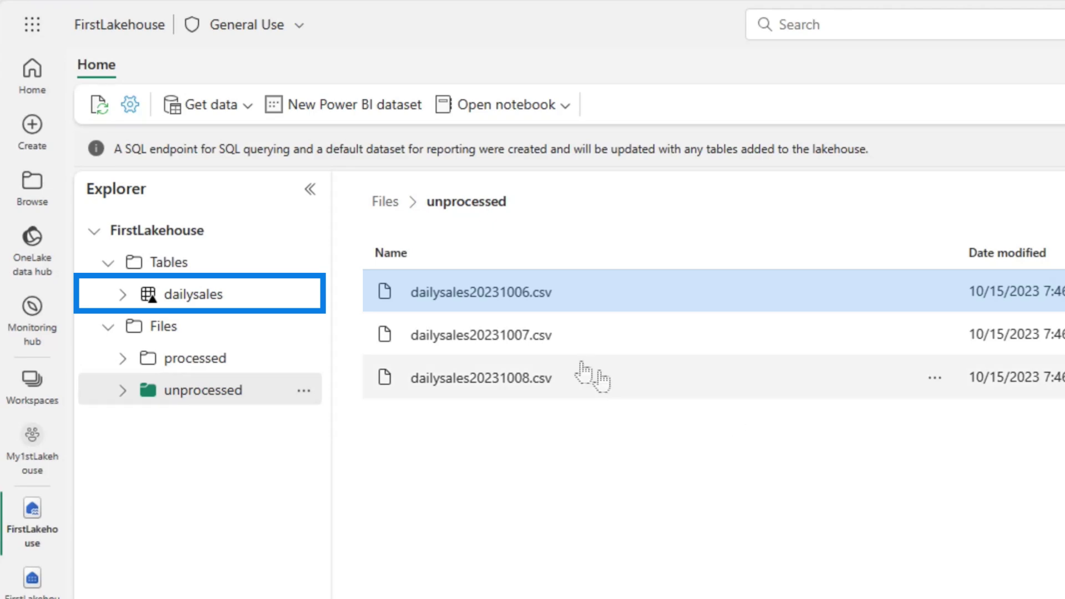
Run SQL query 1 on the SQL endpoint, showing 188 dailysales rows for 10/6/2023.
click(191, 295)
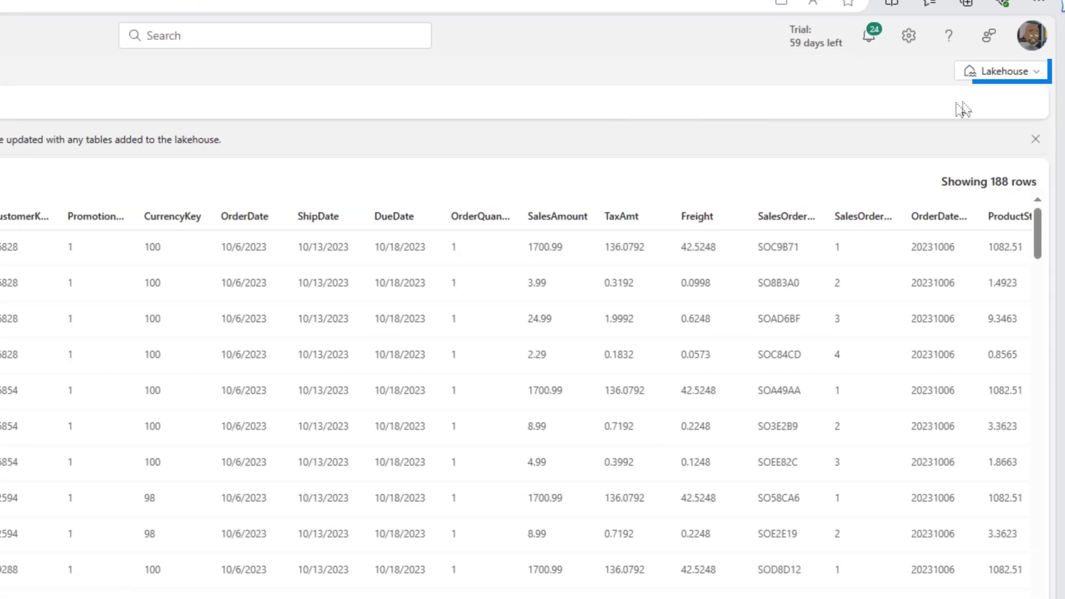
click(1001, 79)
click(901, 146)
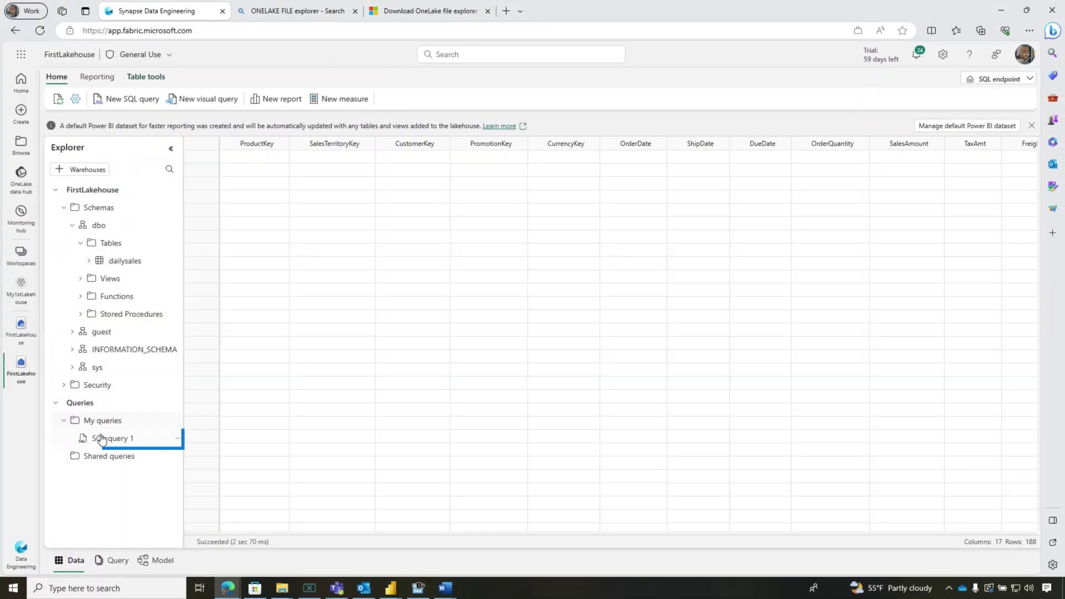
click(102, 438)
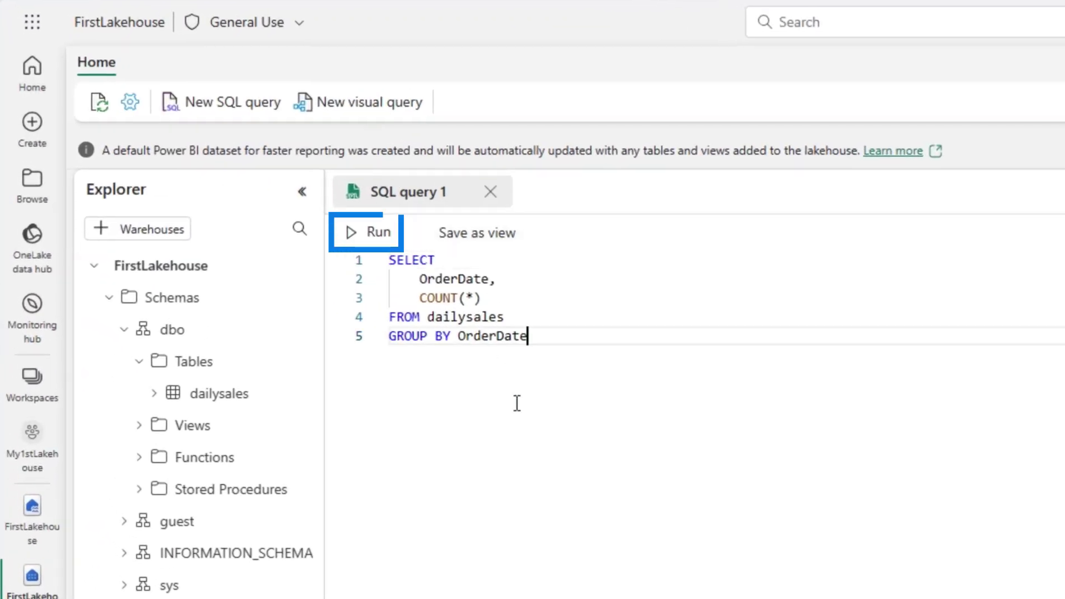
click(390, 240)
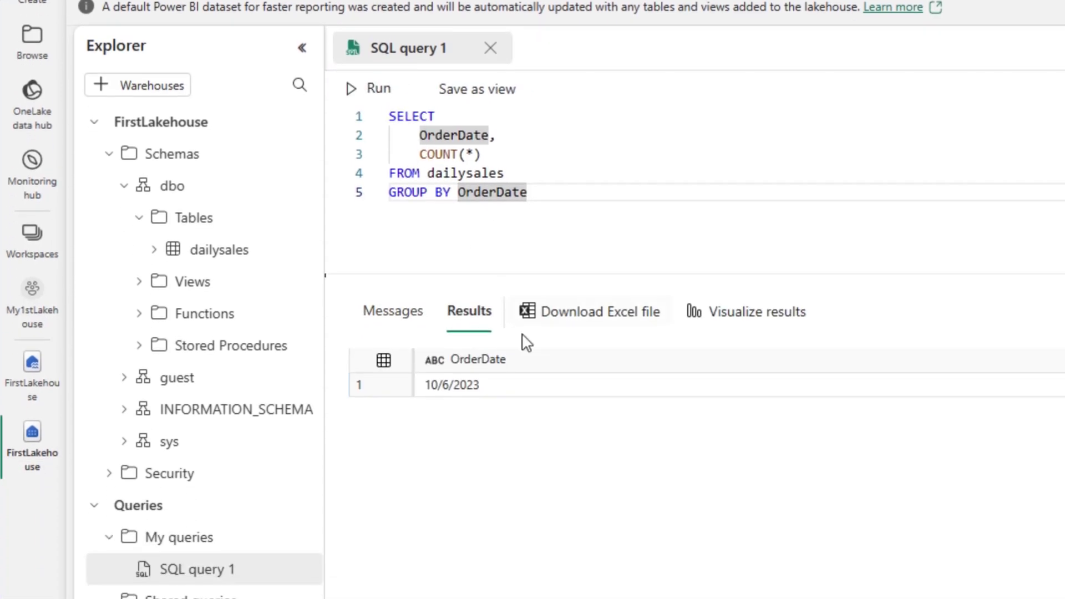
click(483, 358)
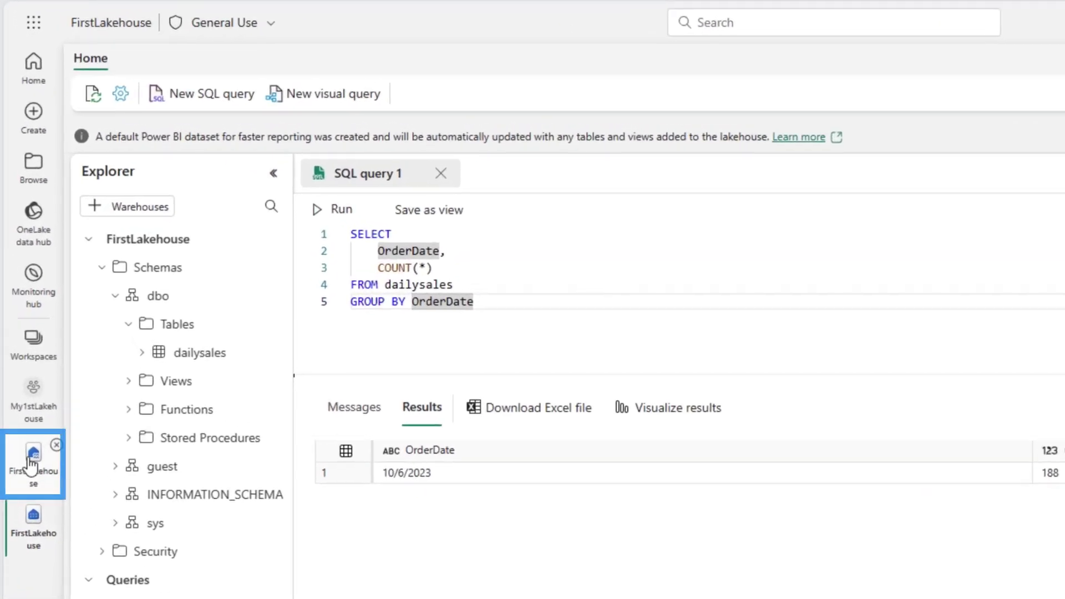
Load dailysales20231007.csv into the existing dailysales table in Append mode.
click(186, 350)
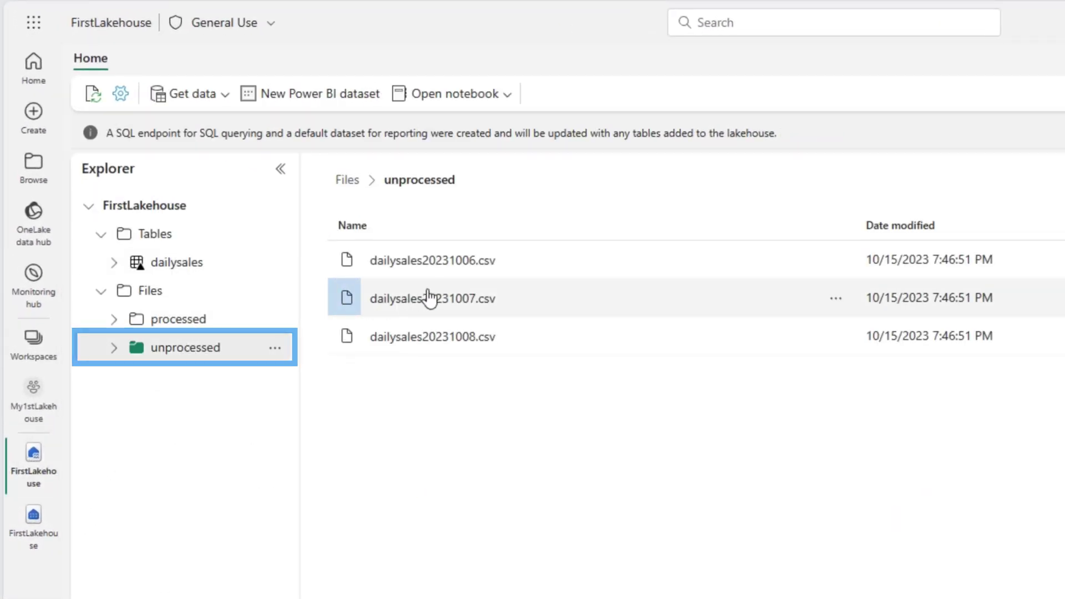
click(835, 303)
mouse_move(622, 317)
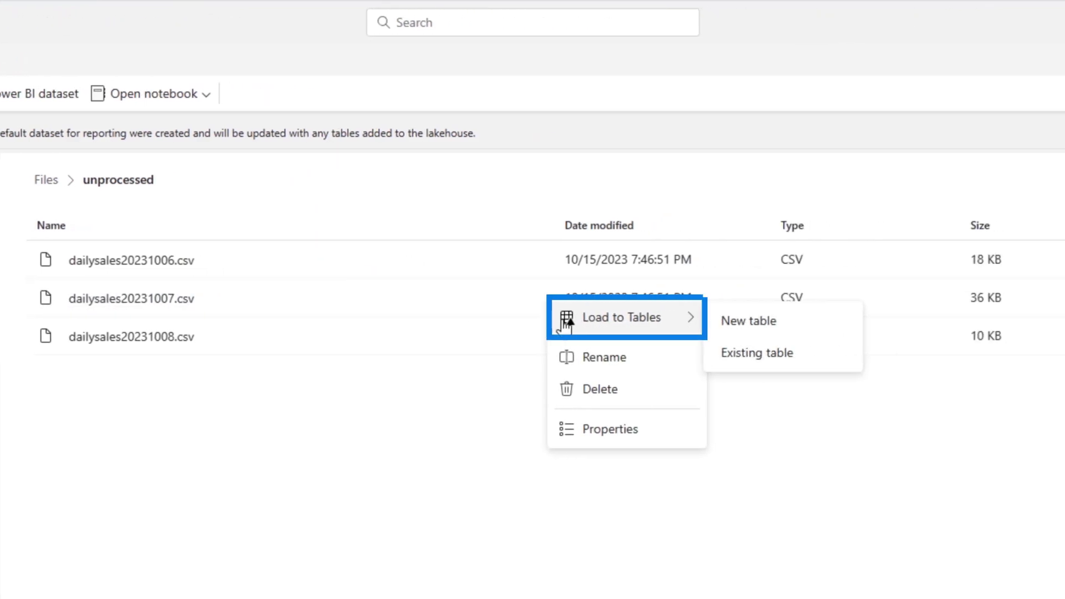
click(775, 365)
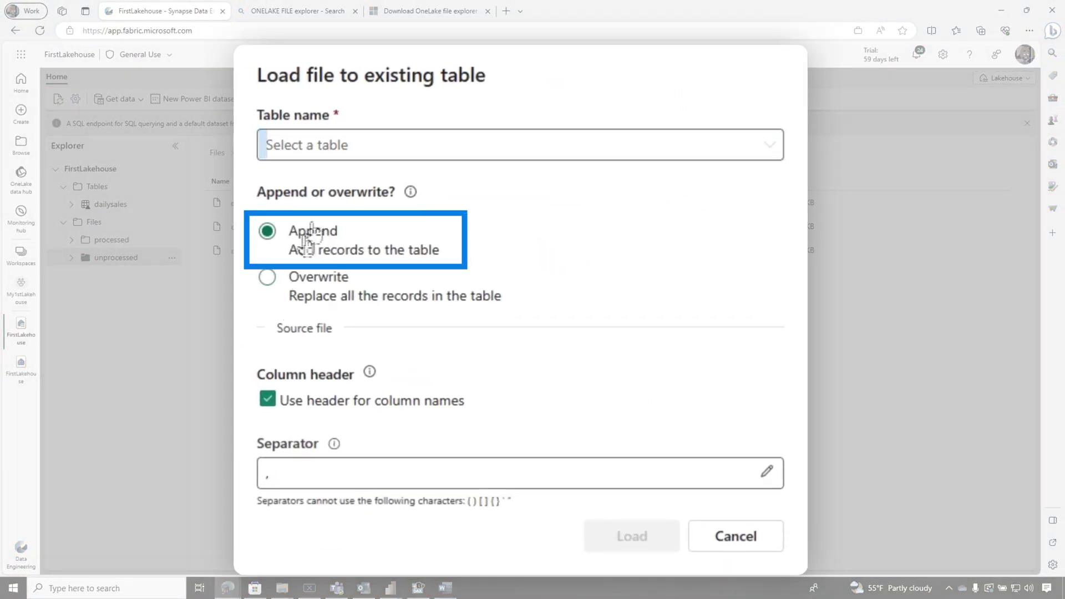
click(323, 153)
click(325, 177)
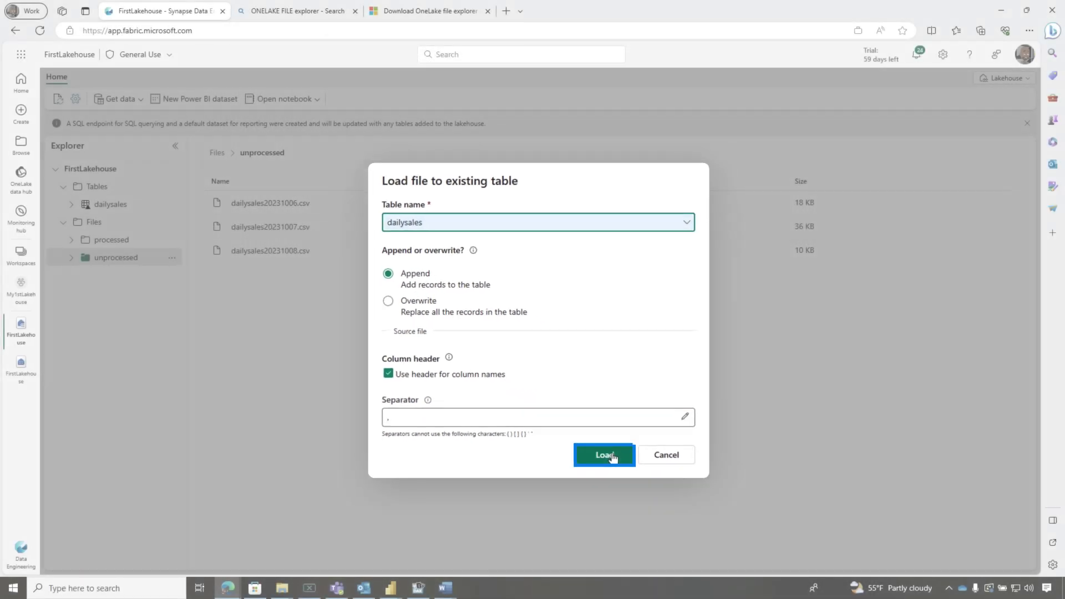
click(610, 456)
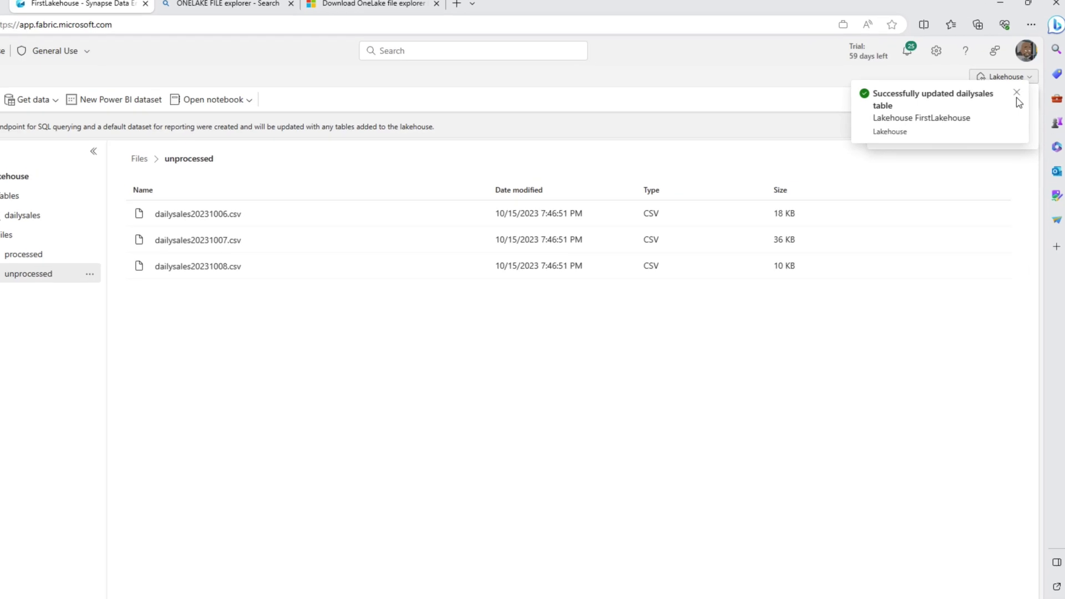
Rerun SQL query 1 on the SQL endpoint, showing 188 rows for 10/6 and 368 for 10/7.
click(1016, 92)
click(1026, 79)
click(1042, 77)
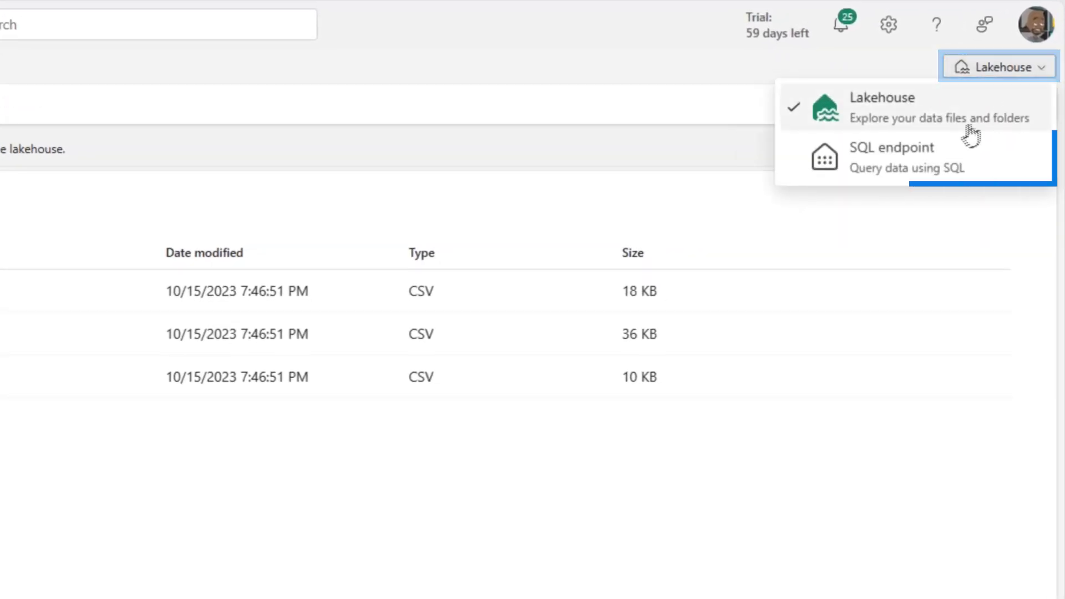
click(924, 158)
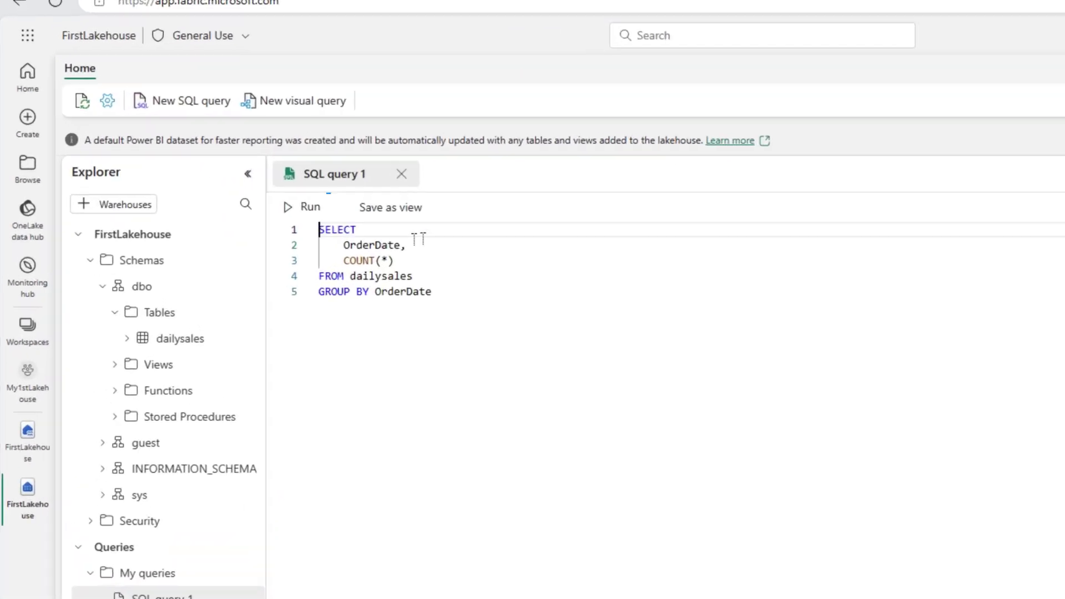
click(198, 172)
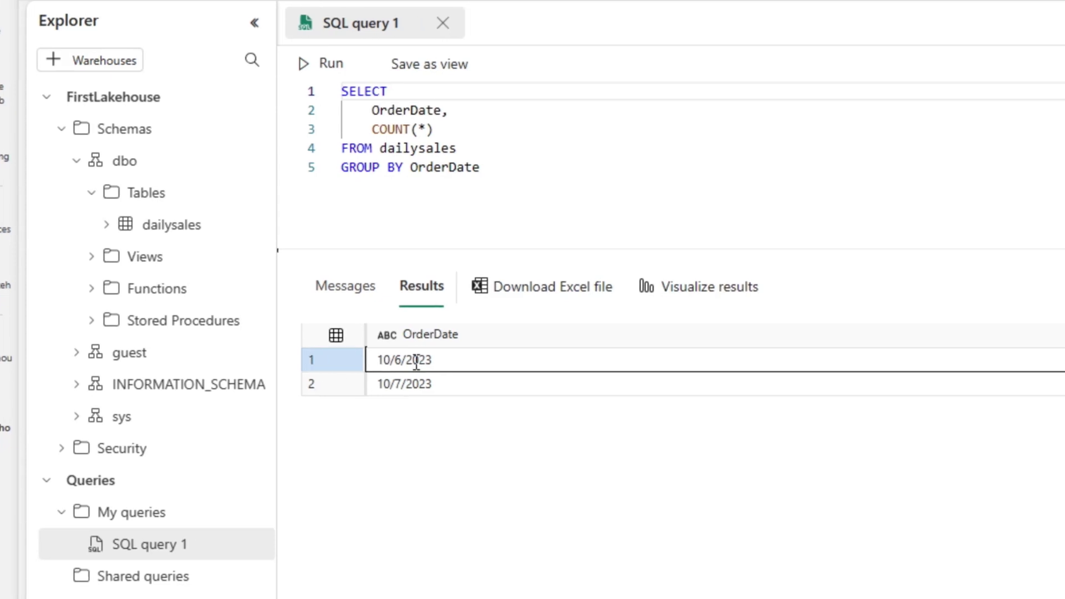
drag(133, 359, 143, 388)
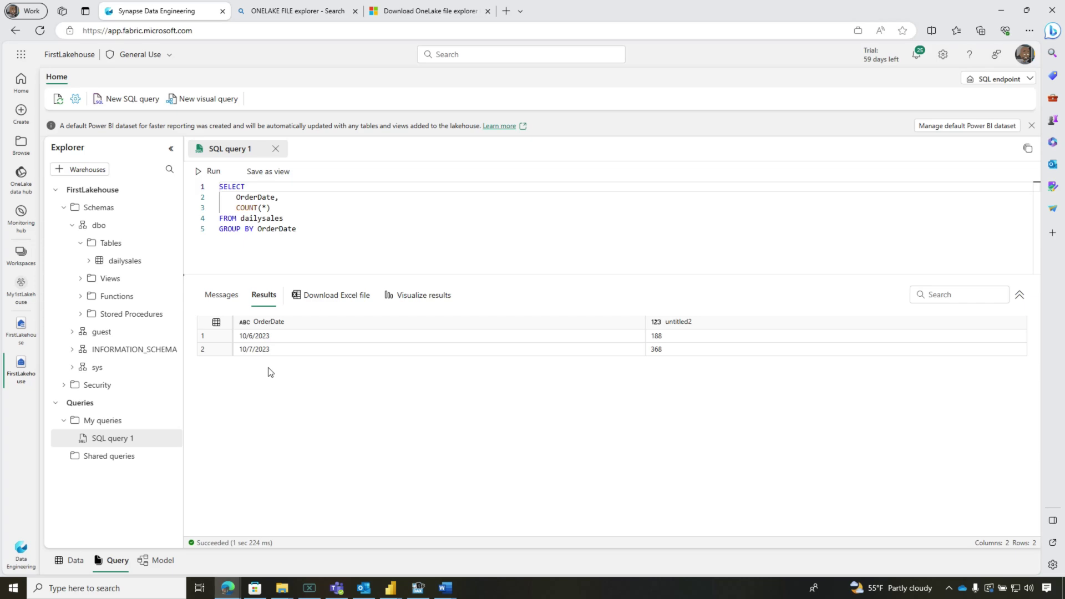
Move dailysales20231006.csv and dailysales20231007.csv into processed, leaving only dailysales20231008.csv unprocessed.
click(21, 328)
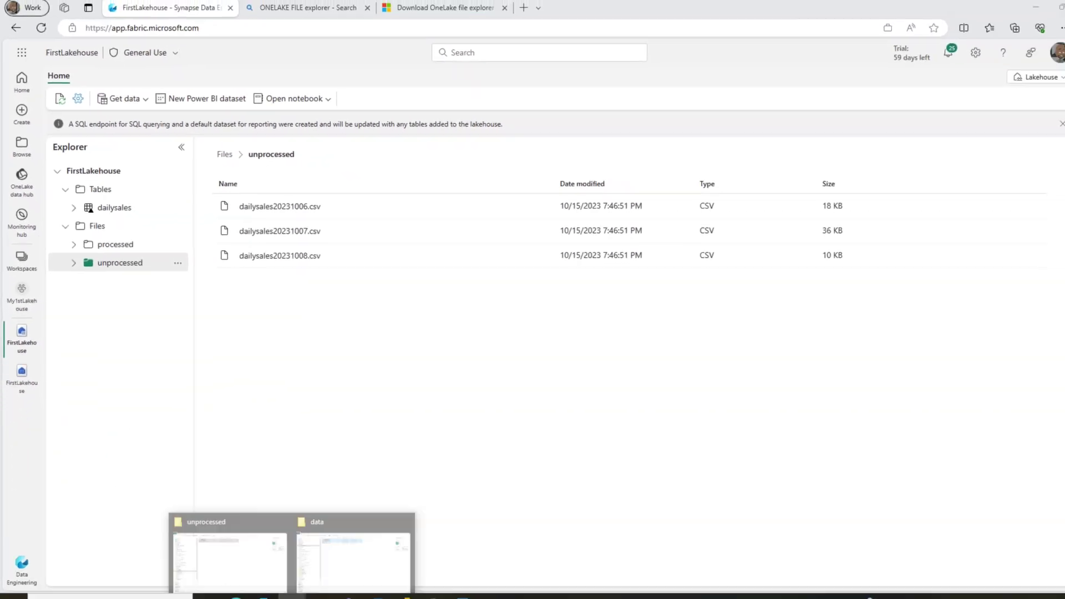
click(315, 543)
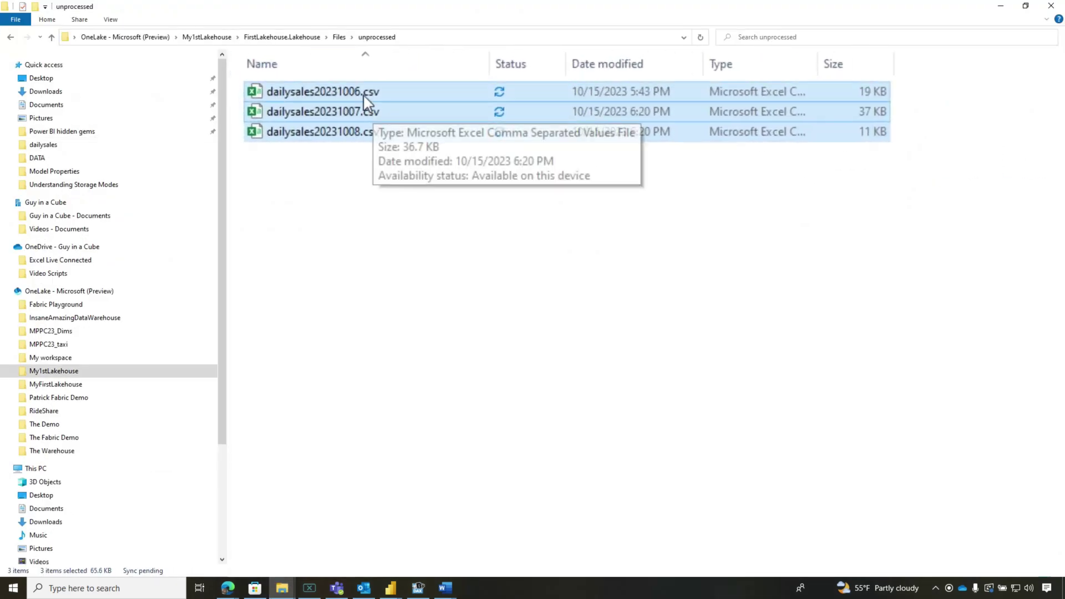
click(365, 96)
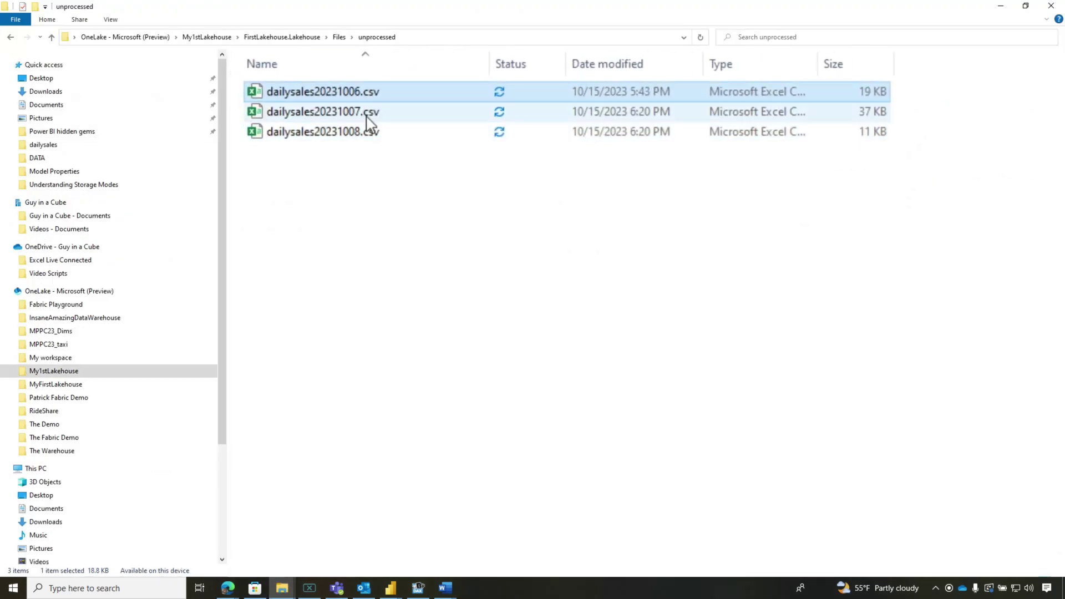
ctrl+click(350, 111)
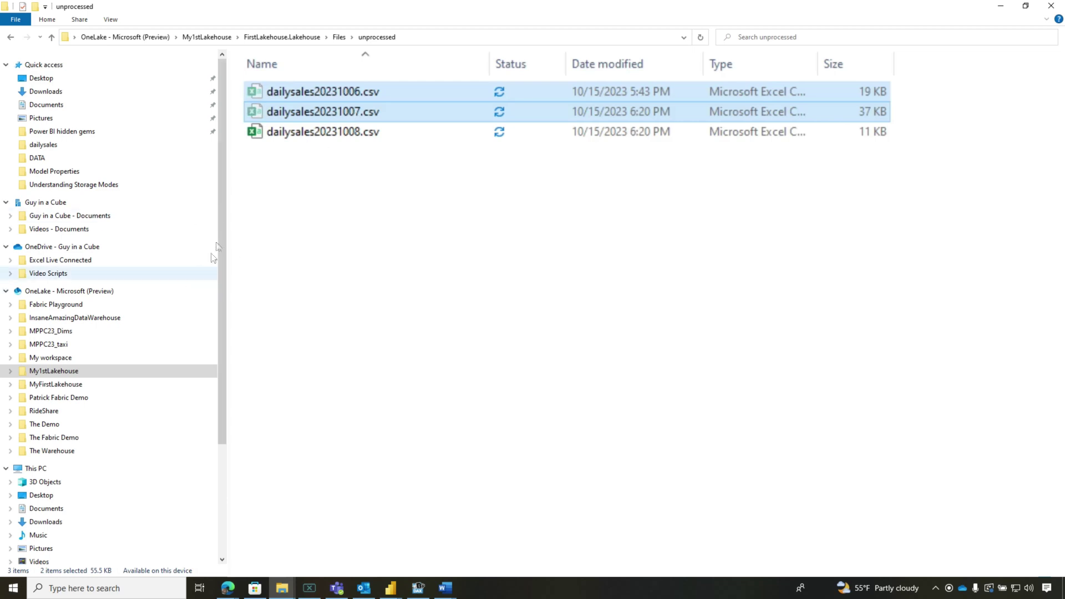
click(339, 37)
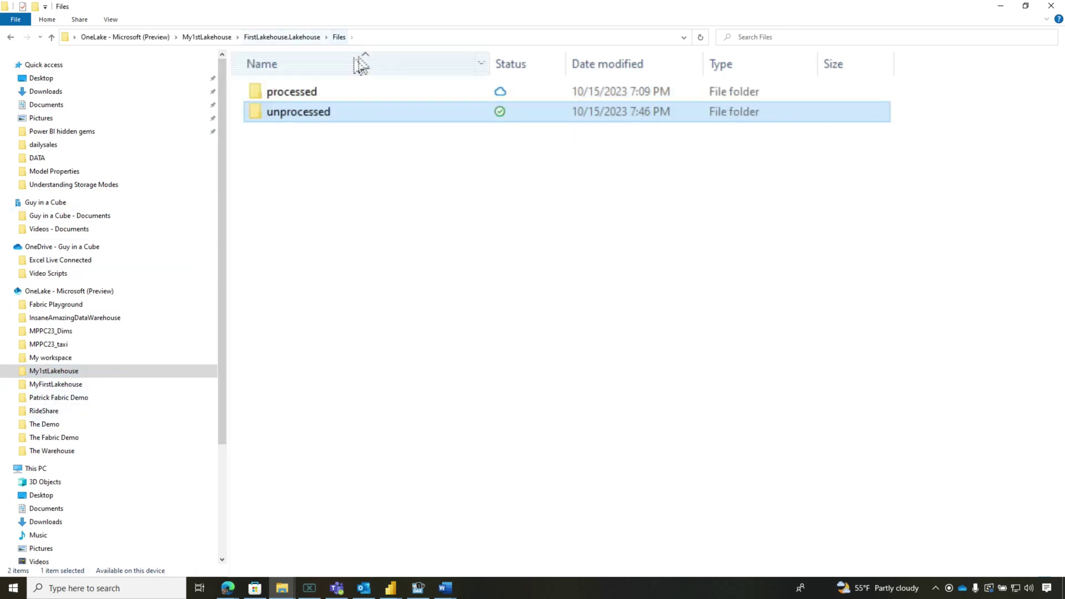
double_click(308, 91)
key(ctrl+v)
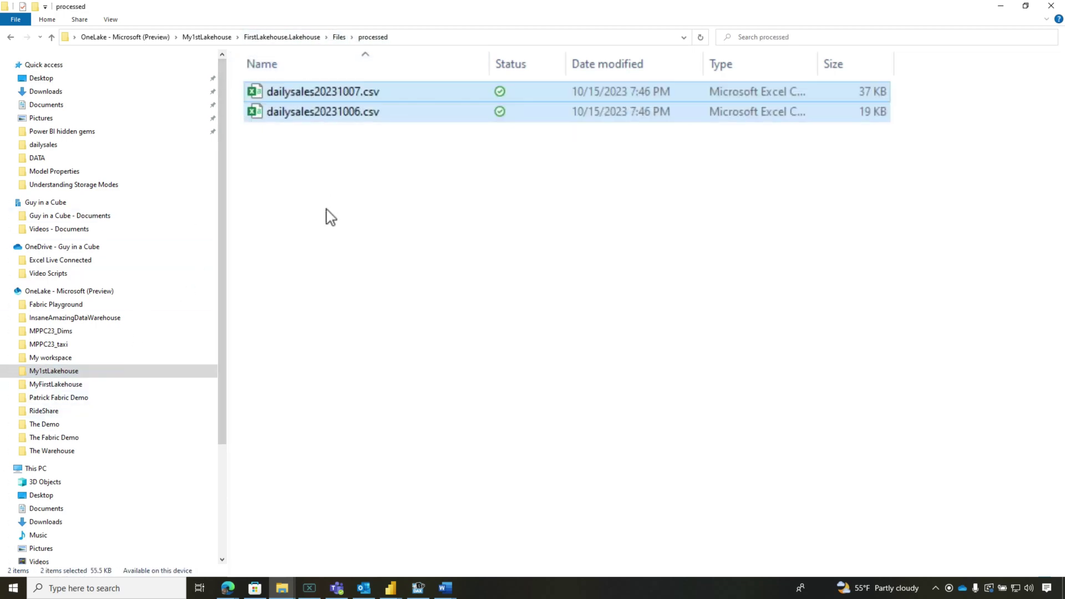
click(339, 37)
double_click(308, 111)
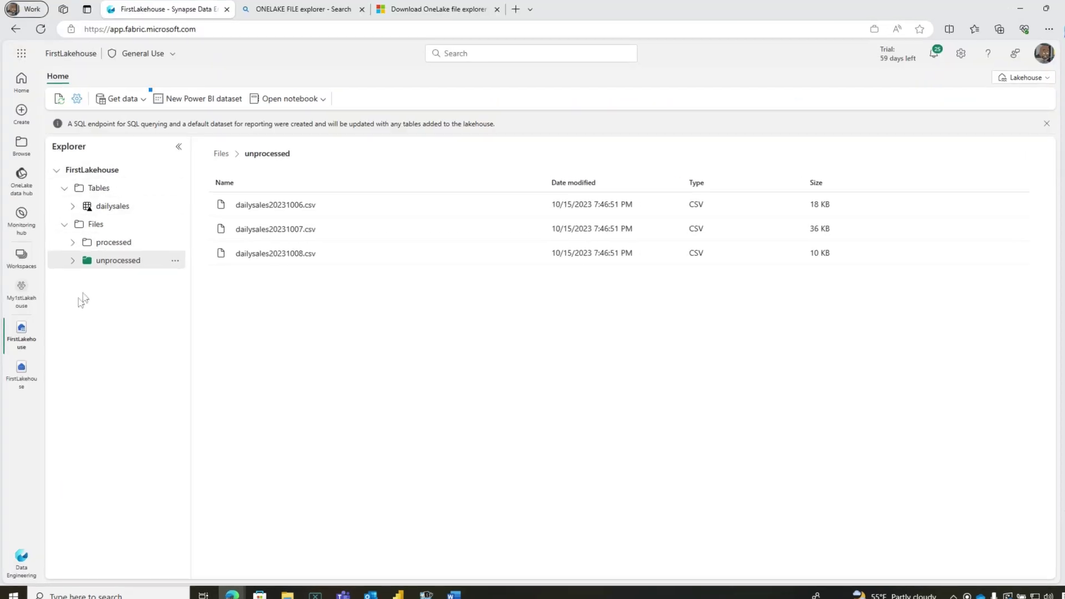
Create the LoadDataToLakehouse data pipeline via Get data and cancel the Copy data assistant.
click(211, 100)
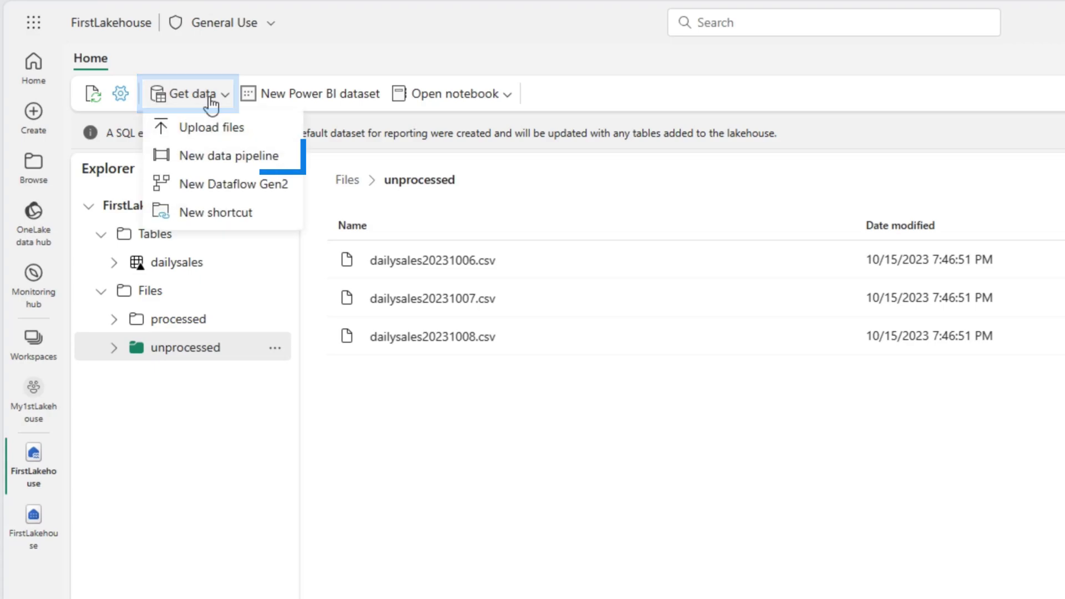
click(240, 166)
text(LoadDataToLakehouse)
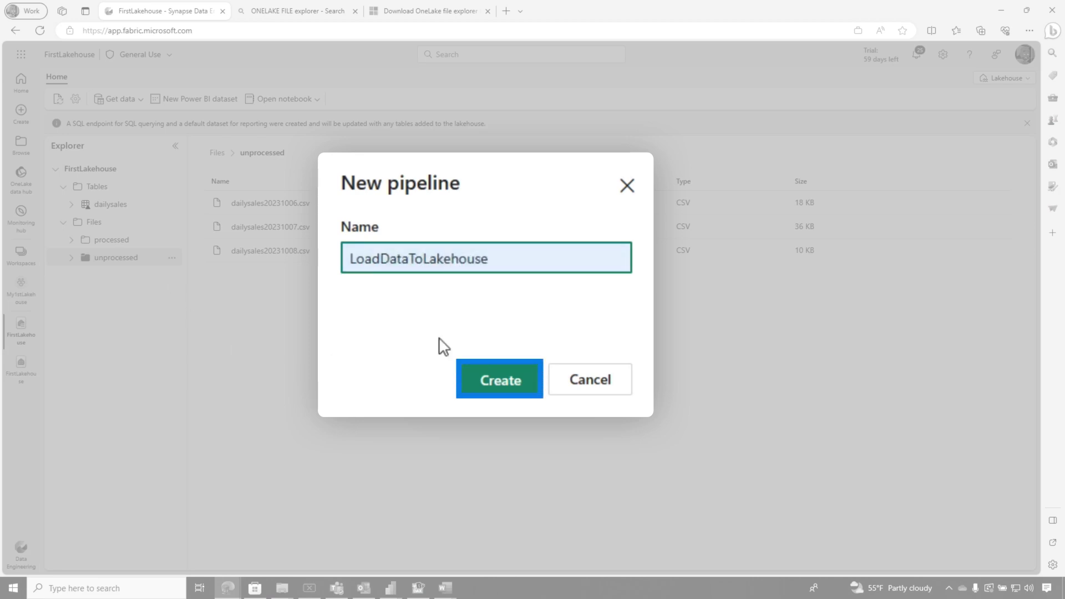
click(476, 380)
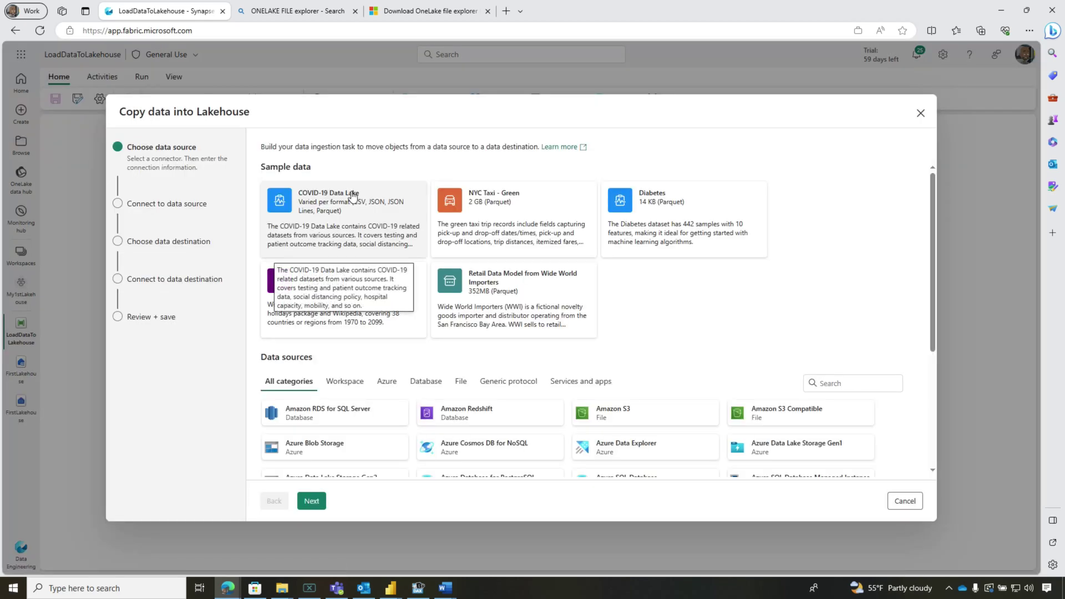
click(919, 113)
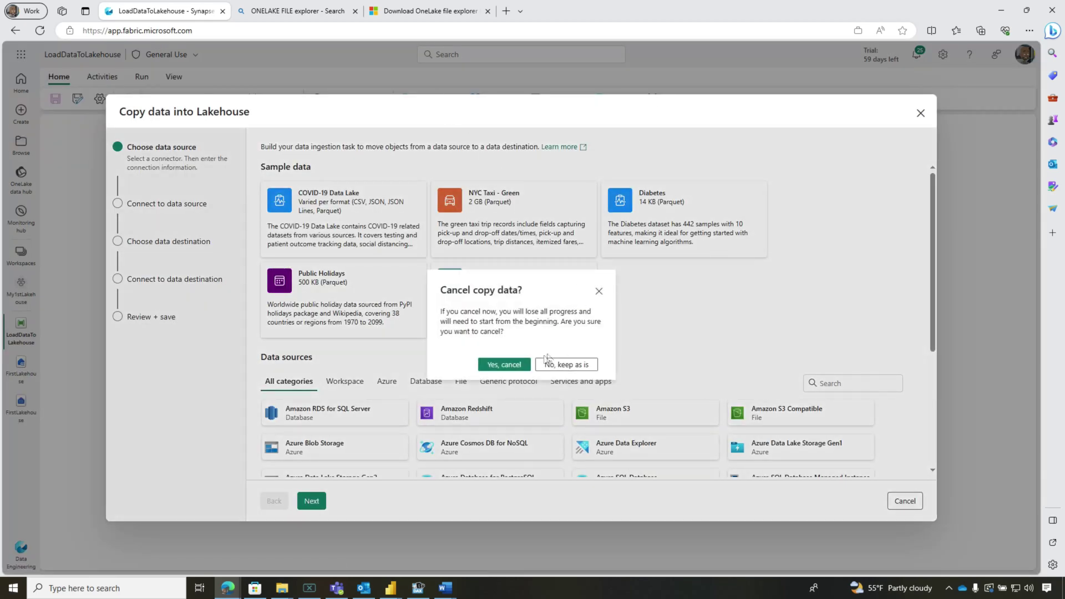
click(503, 364)
click(103, 77)
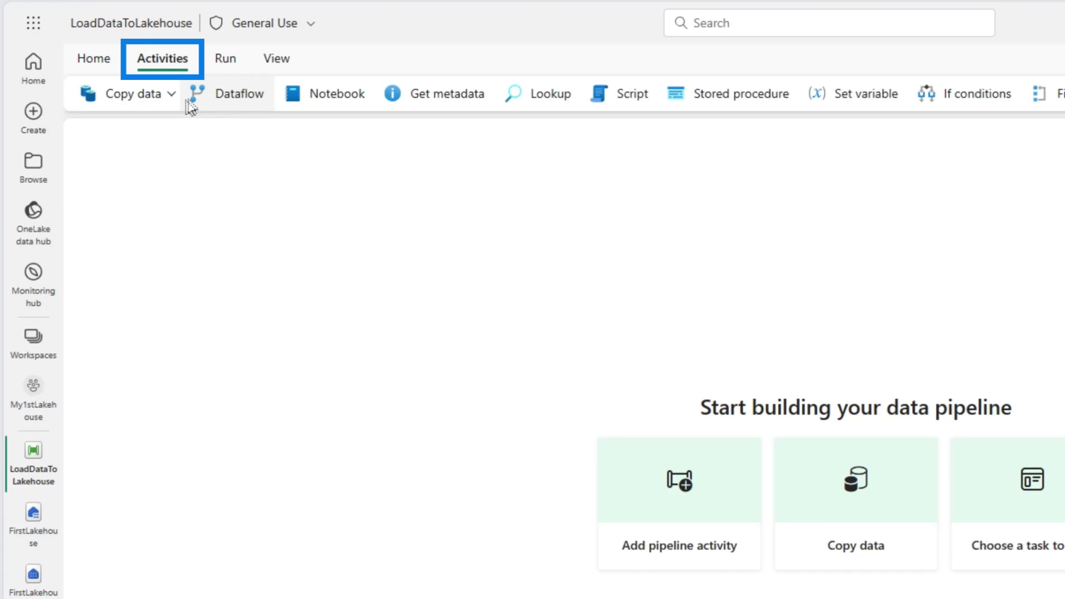
Add a Copy data activity to the canvas and rename it 'Load Unprocessed Data to Lakehouse'.
click(172, 103)
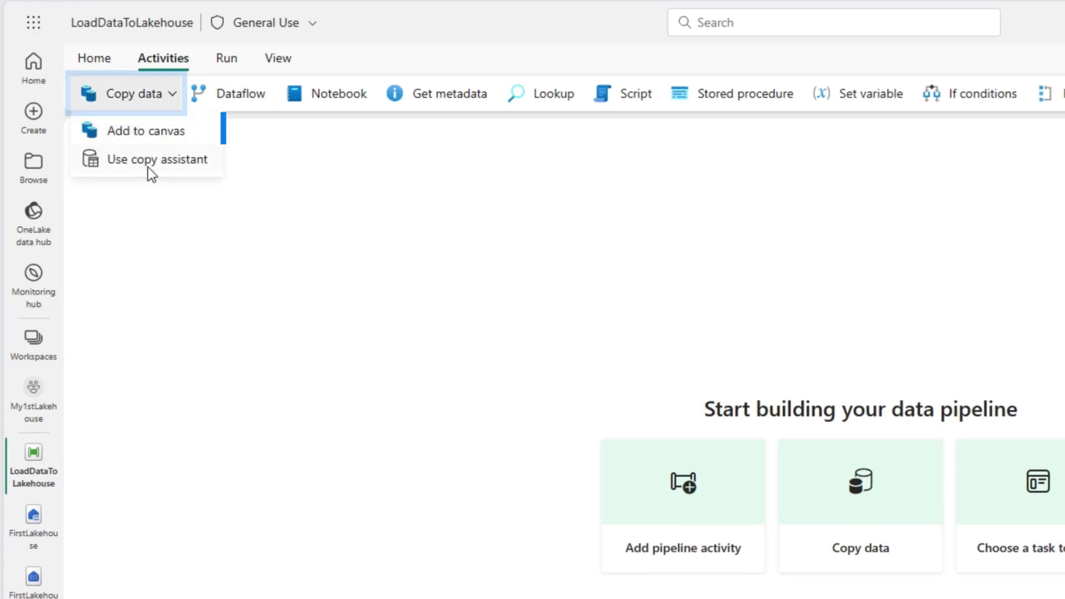
click(154, 136)
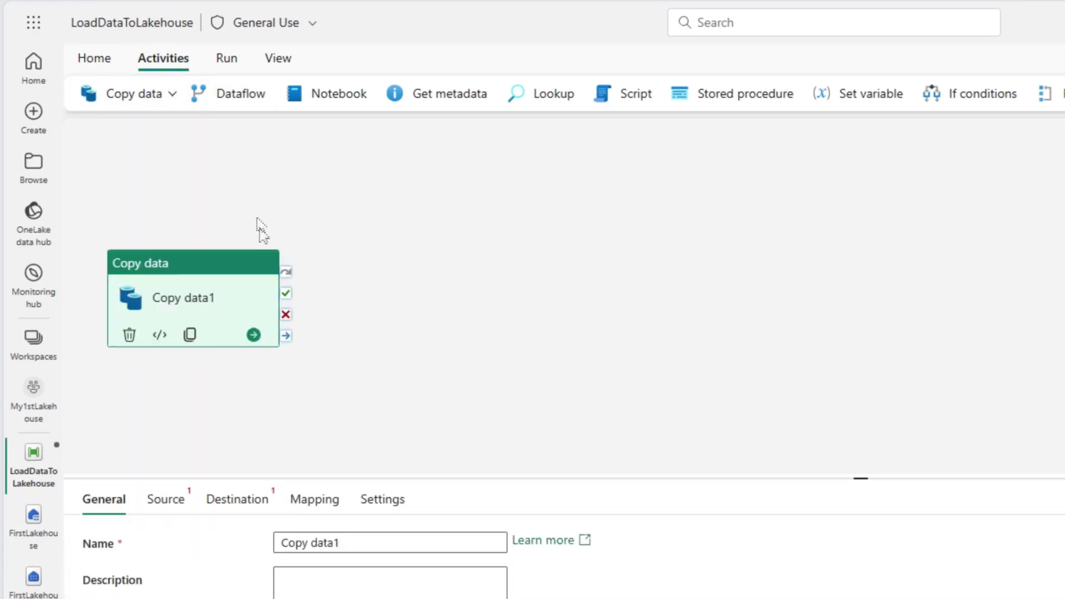
triple_click(357, 488)
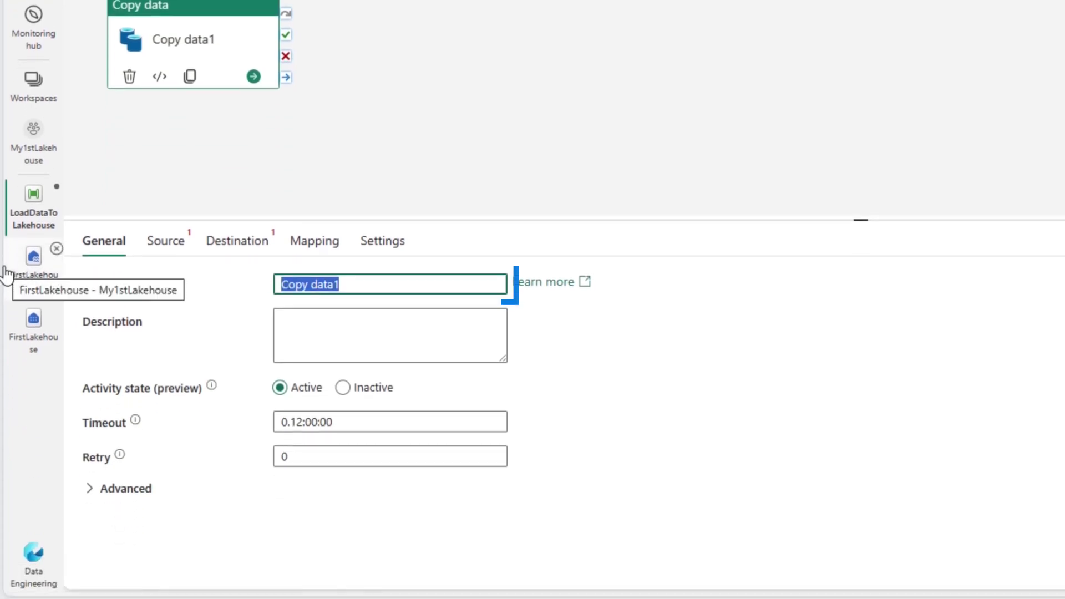
text(La)
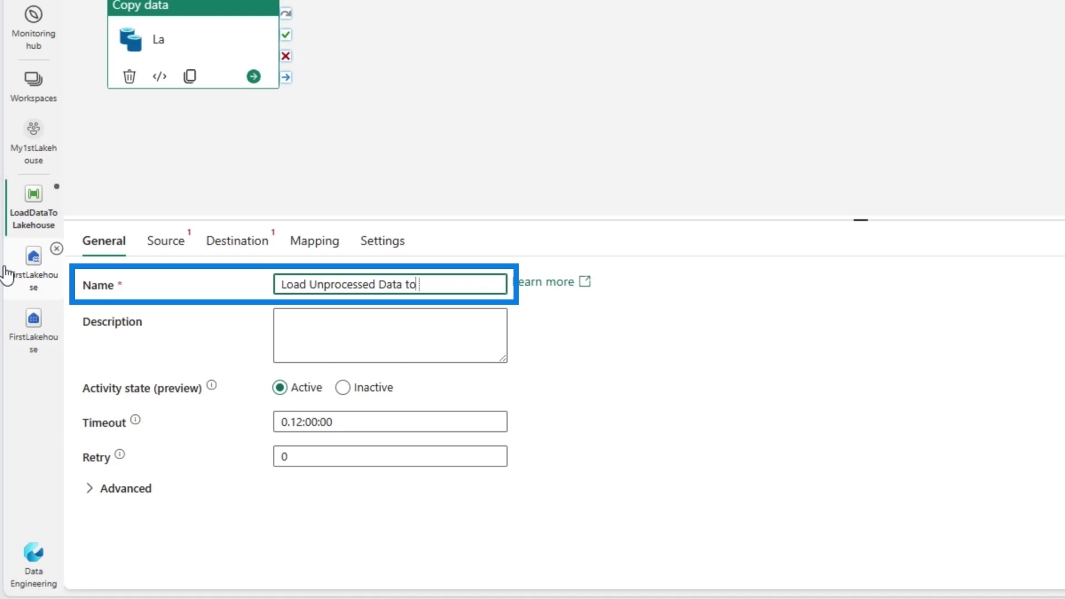
text(se)
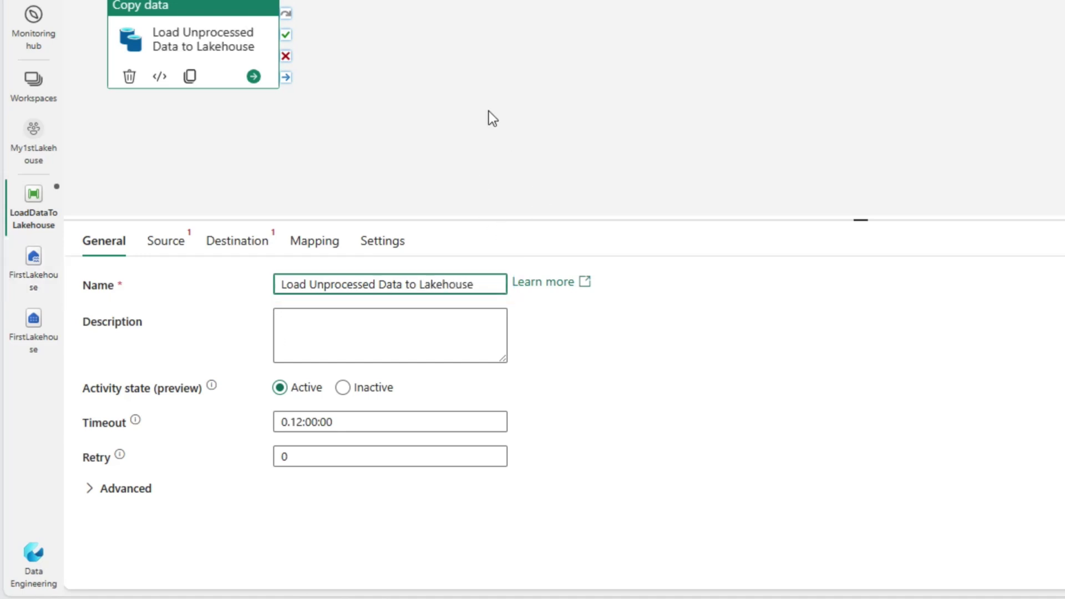
click(490, 117)
click(189, 53)
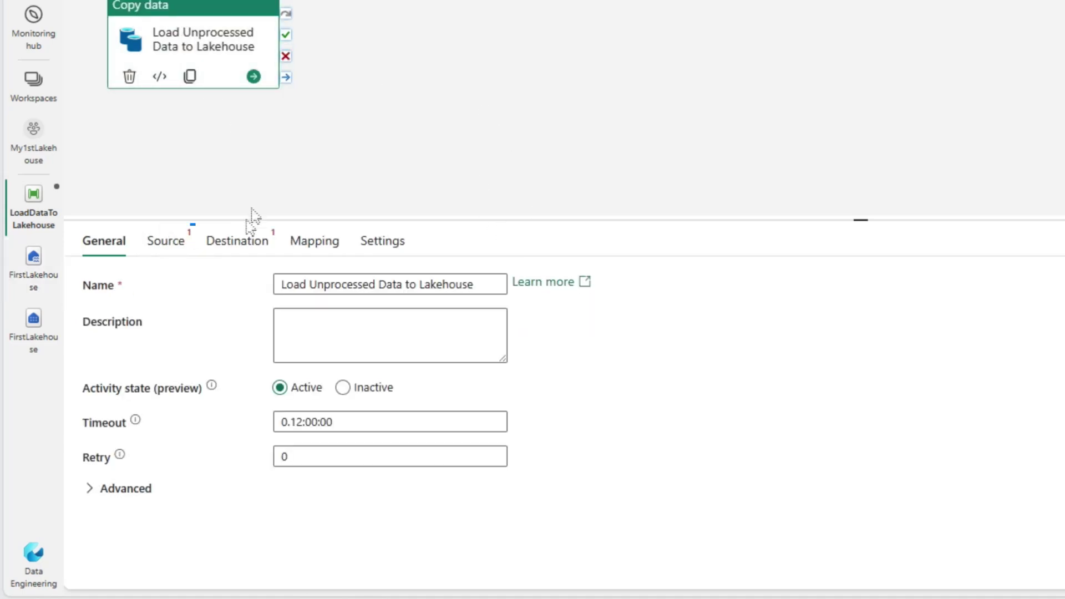
Set the copy source to the workspace lakehouse FirstLakehouse with root folder Files.
click(160, 244)
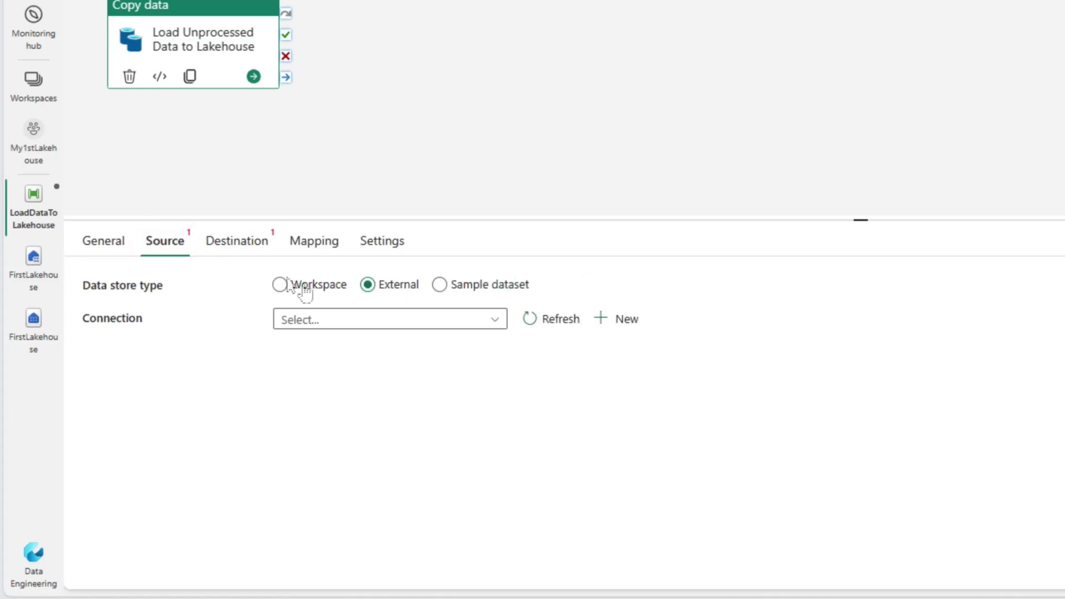
click(280, 291)
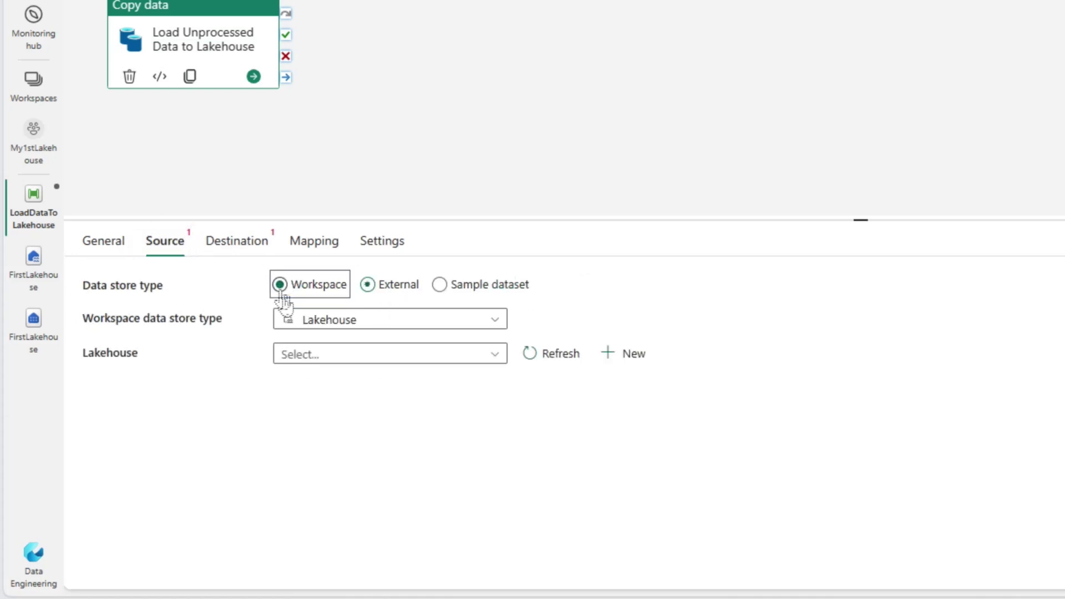
click(374, 364)
click(370, 376)
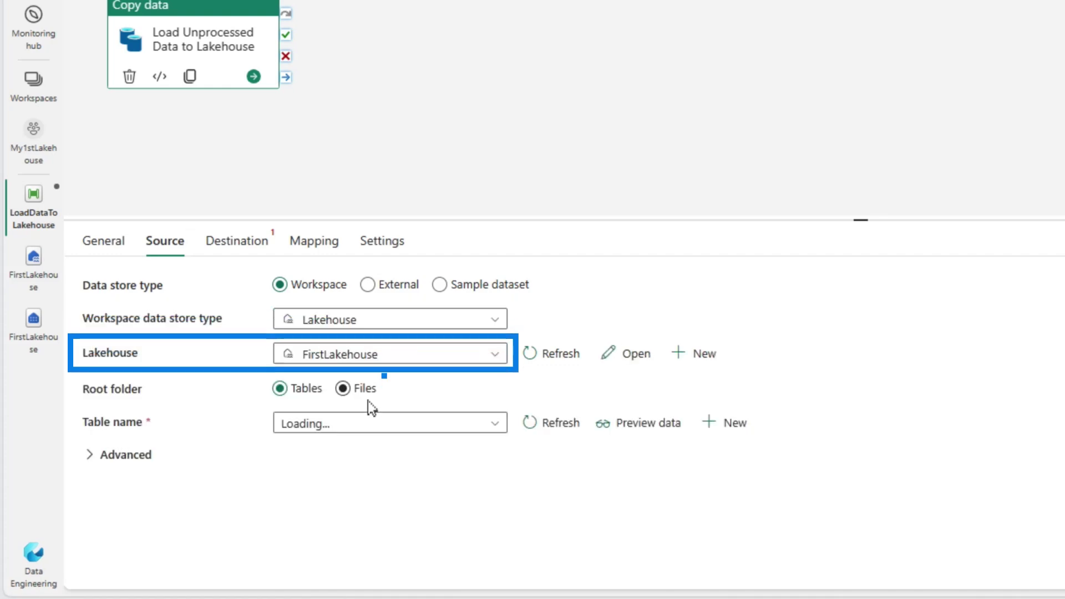
click(362, 391)
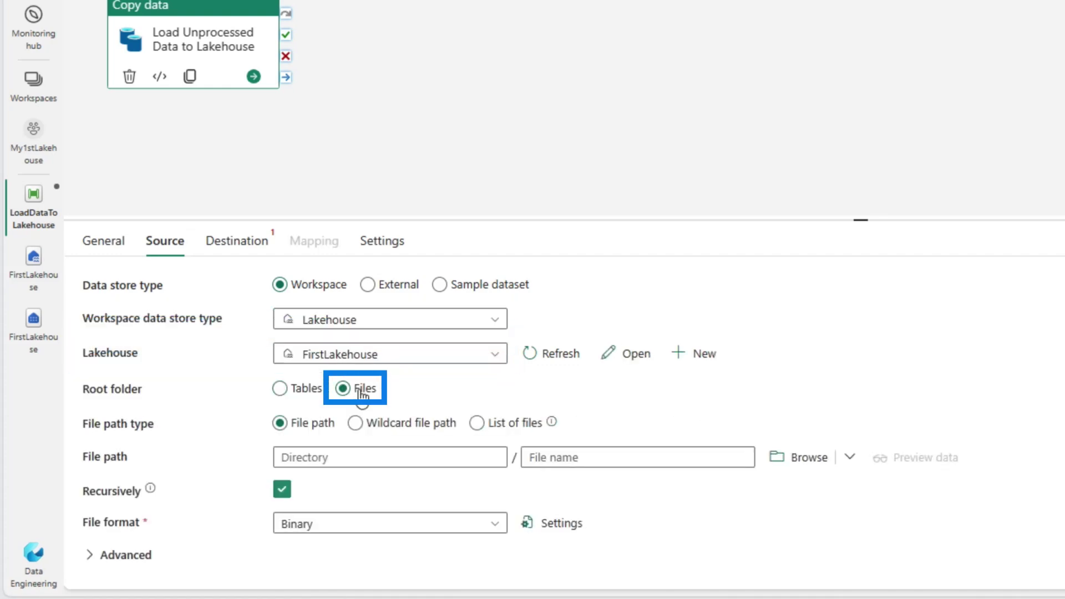
Point the source at the unprocessed folder with DelimitedText file format.
click(798, 457)
click(743, 166)
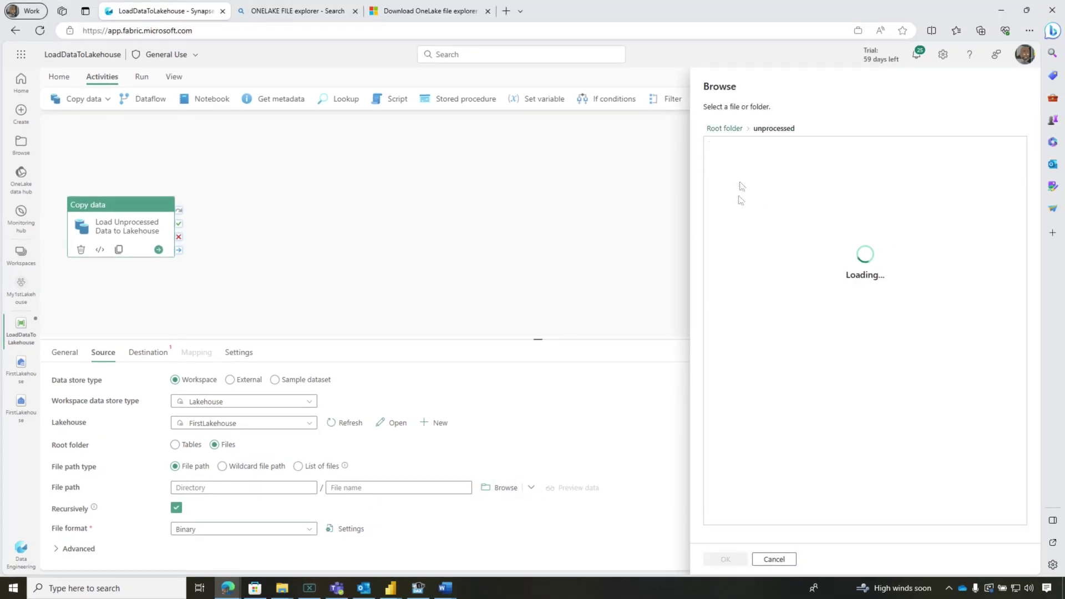
click(740, 560)
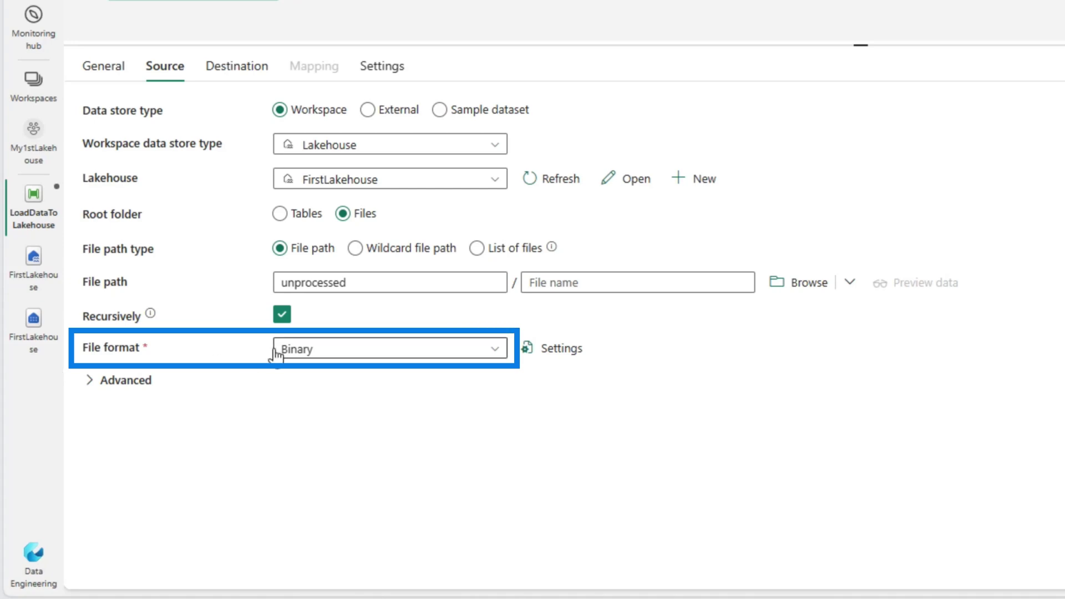
click(348, 350)
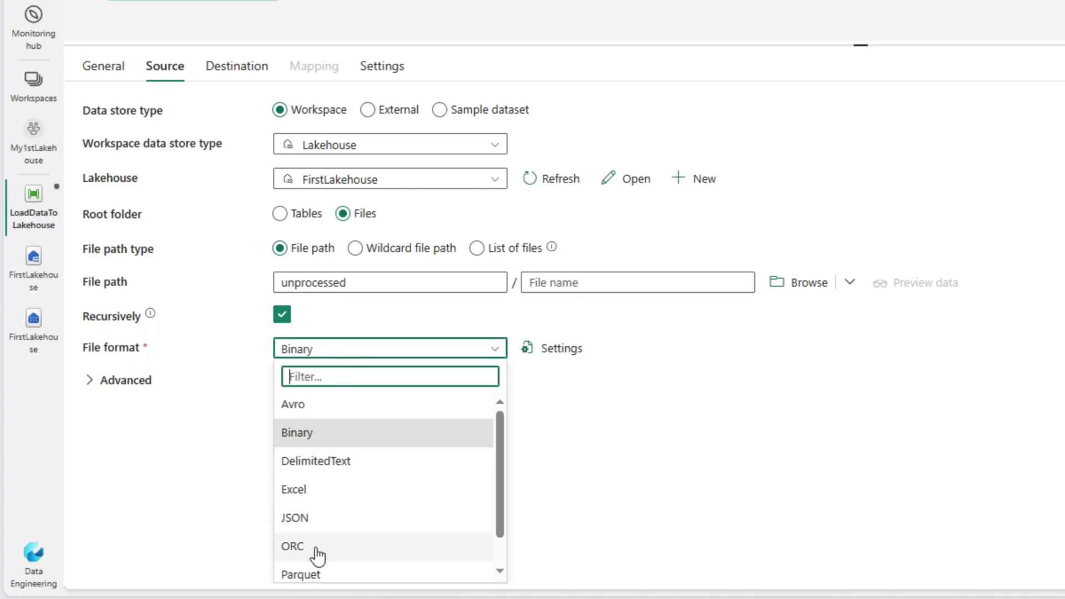
click(323, 466)
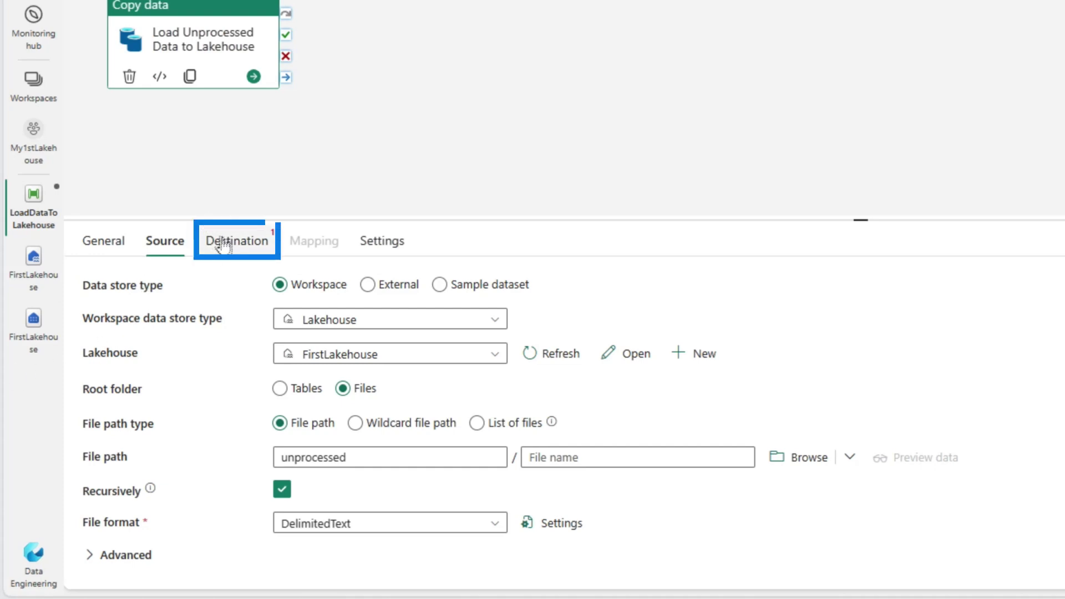
click(223, 246)
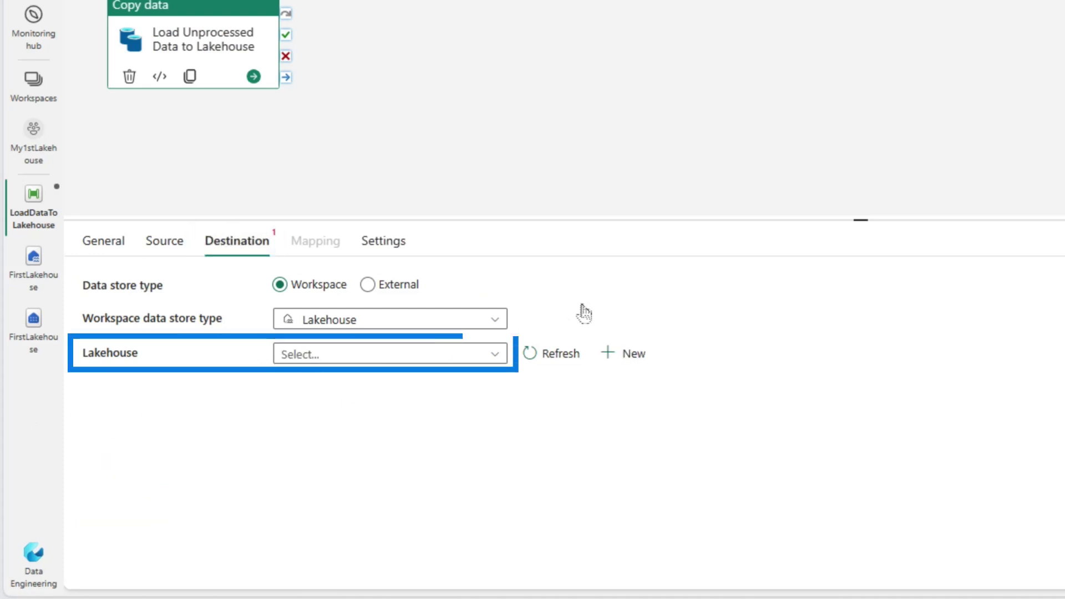
Set the copy destination to Lakehouse FirstLakehouse with table name dailysales.
click(407, 356)
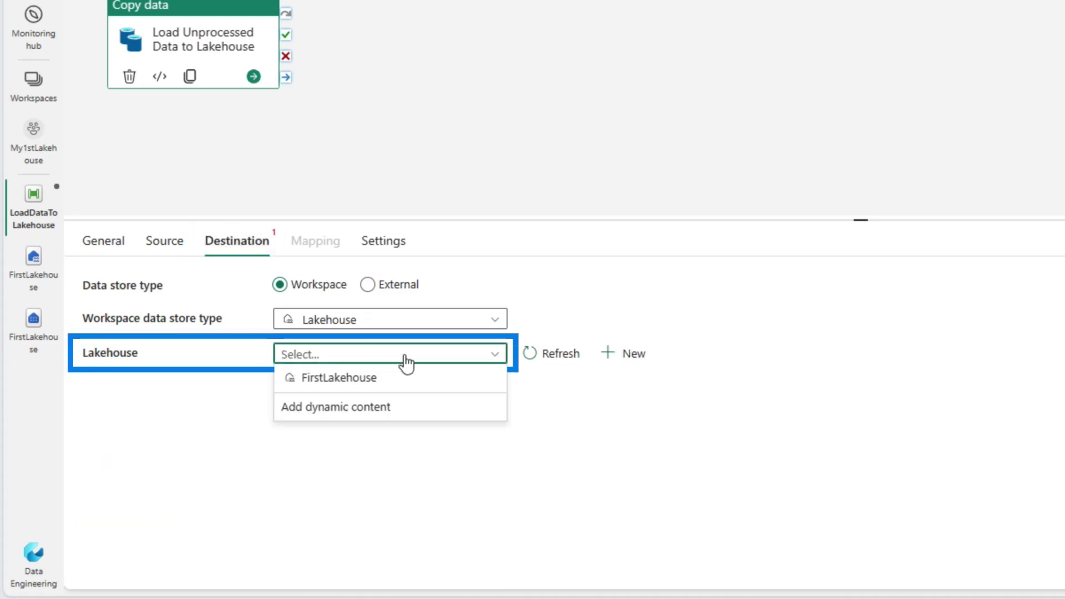
click(379, 377)
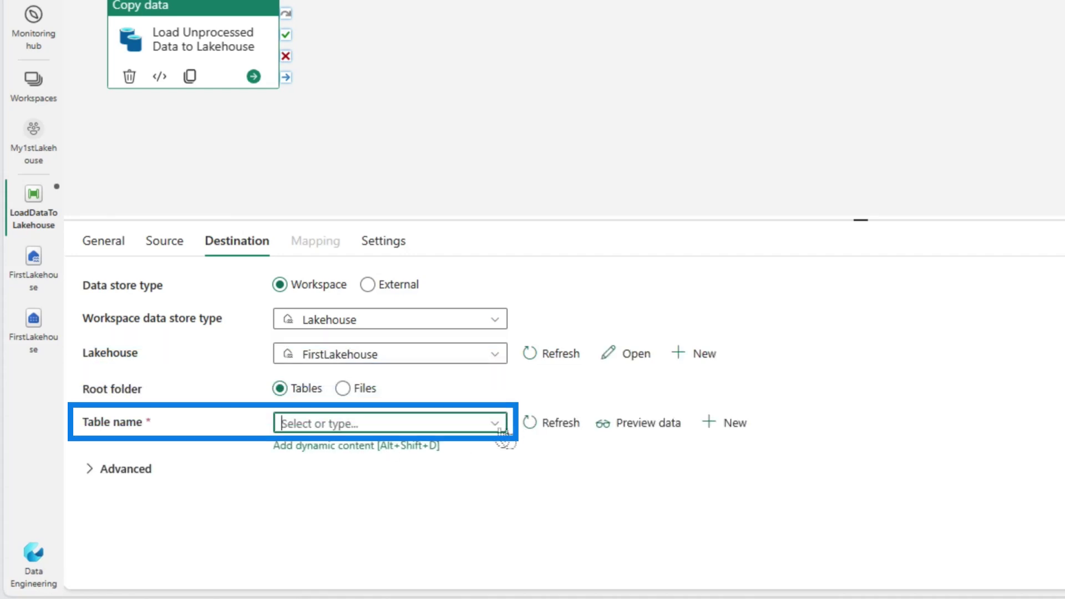
click(472, 425)
click(343, 448)
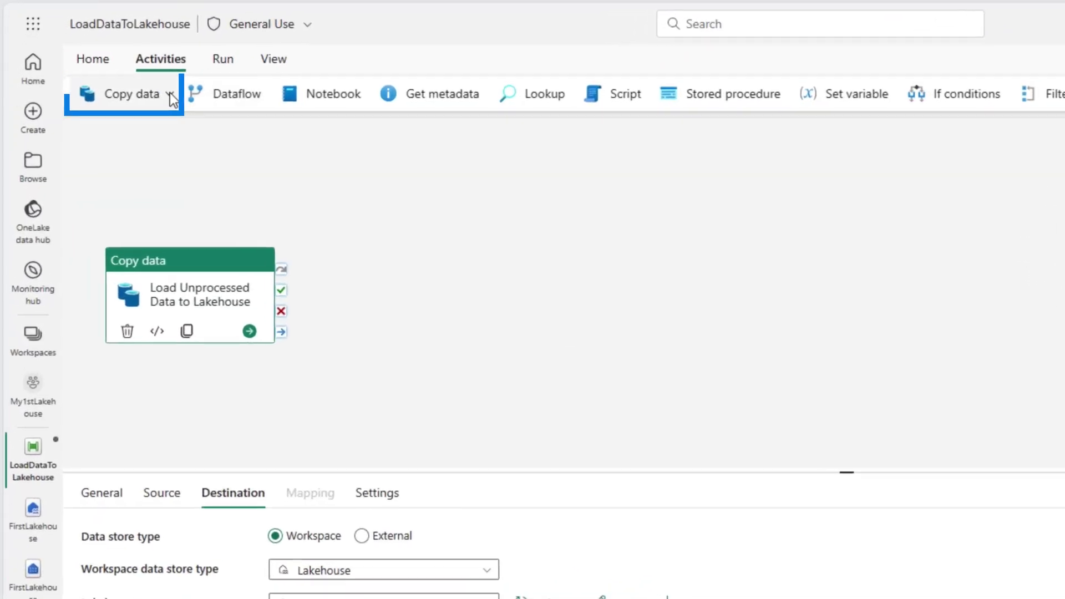
Add a second Copy data activity named Move to Processed files, linked on the load activity's success.
click(108, 99)
click(156, 134)
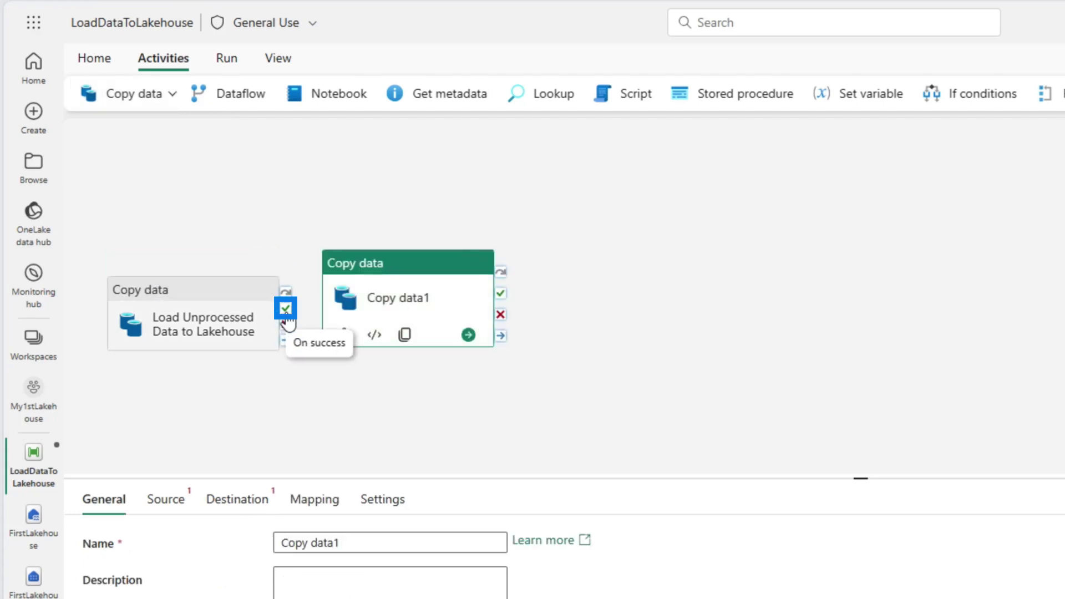
click(401, 276)
drag(421, 285, 583, 212)
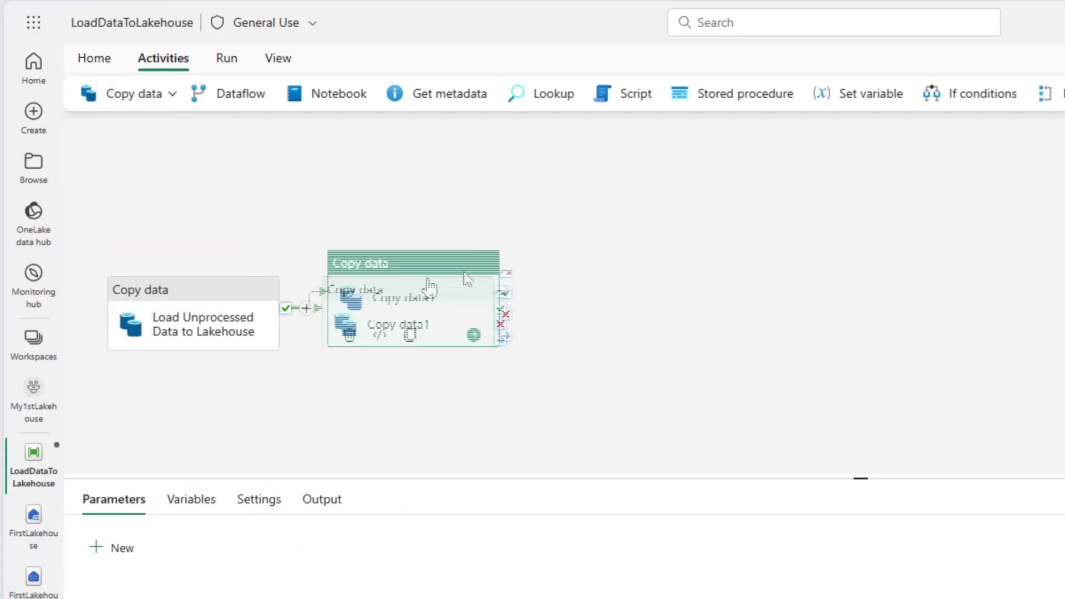
drag(339, 305, 217, 310)
text(Move to Processed file)
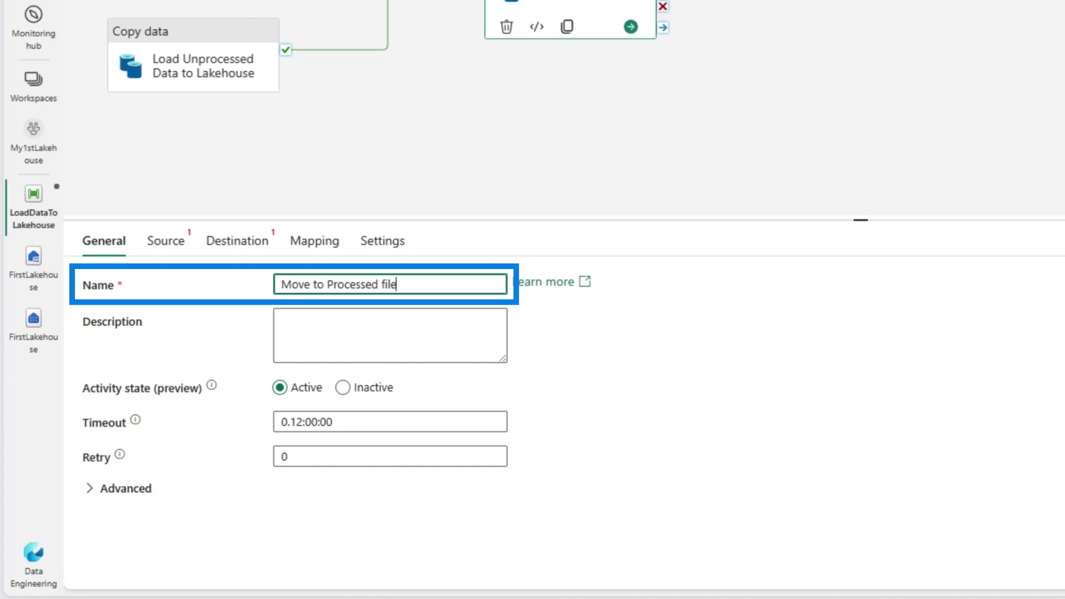
text(s)
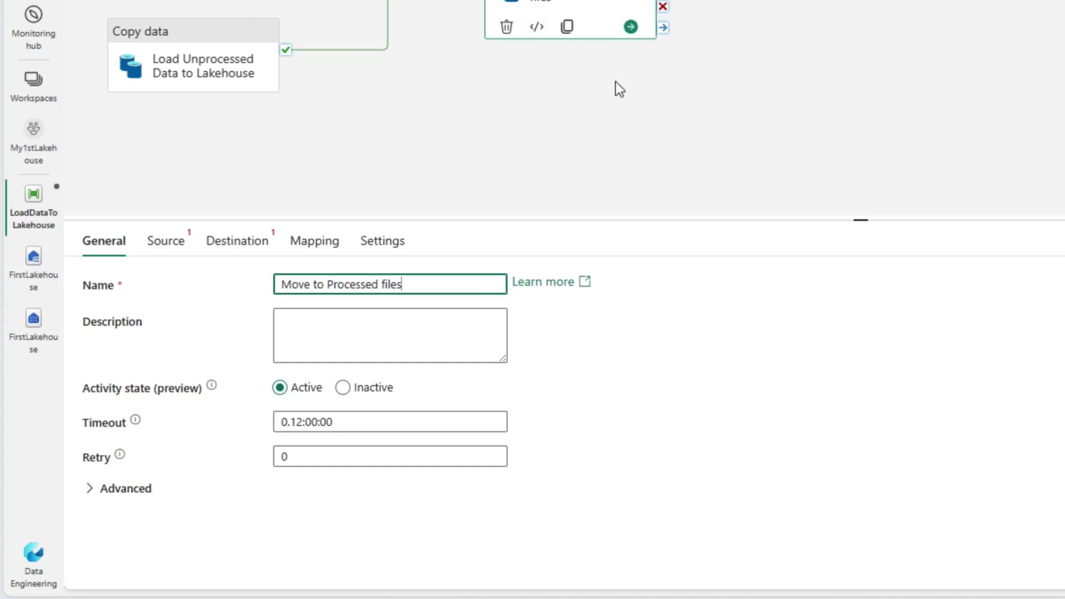
click(615, 89)
click(513, 6)
Source it from FirstLakehouse Files, unprocessed folder, deleting files after completion.
click(161, 241)
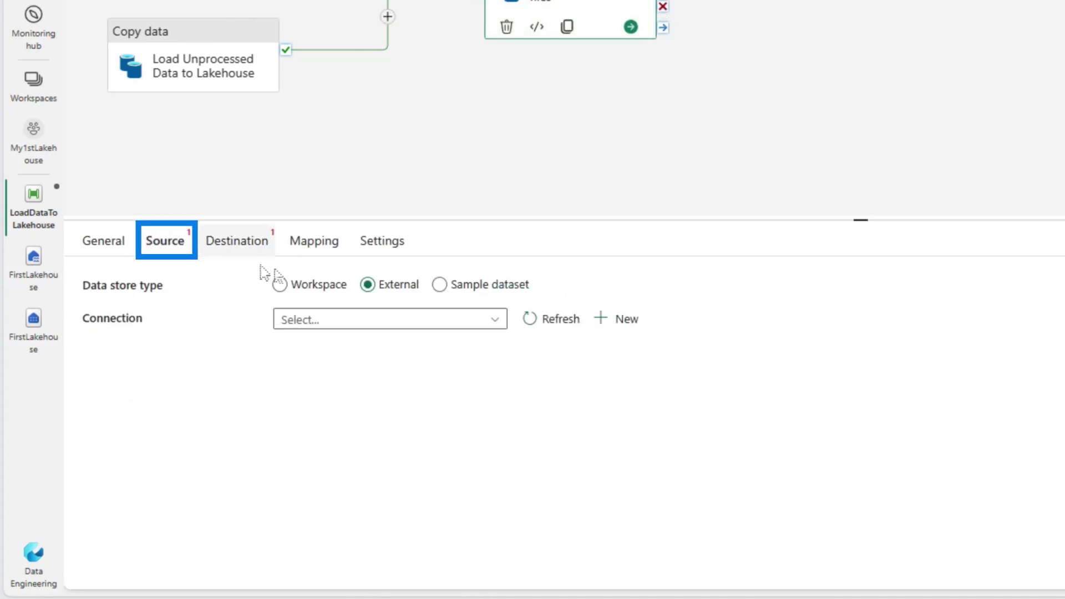
click(312, 283)
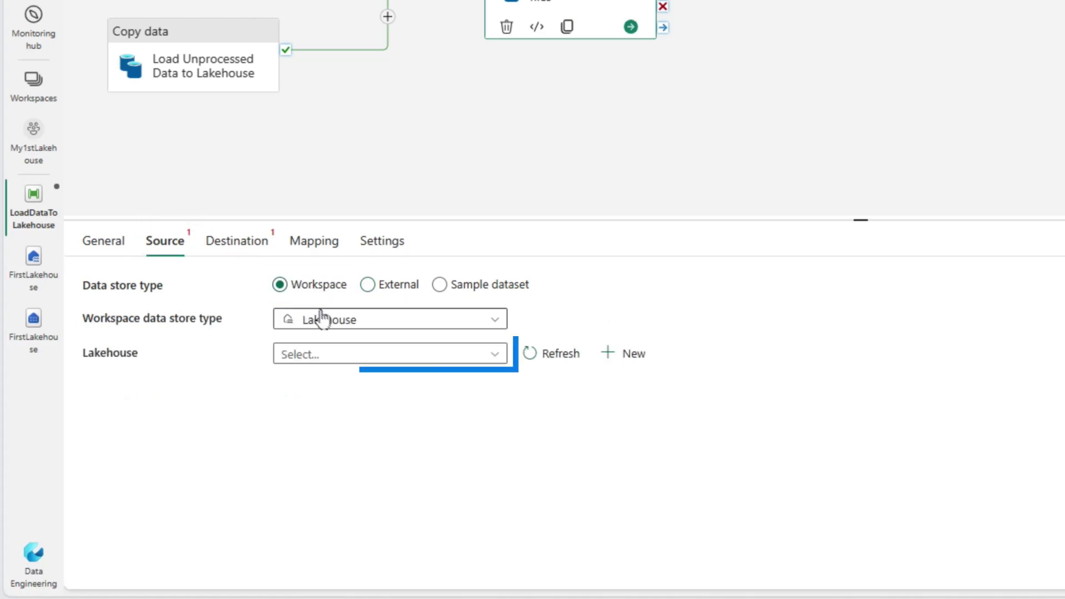
click(336, 355)
click(343, 380)
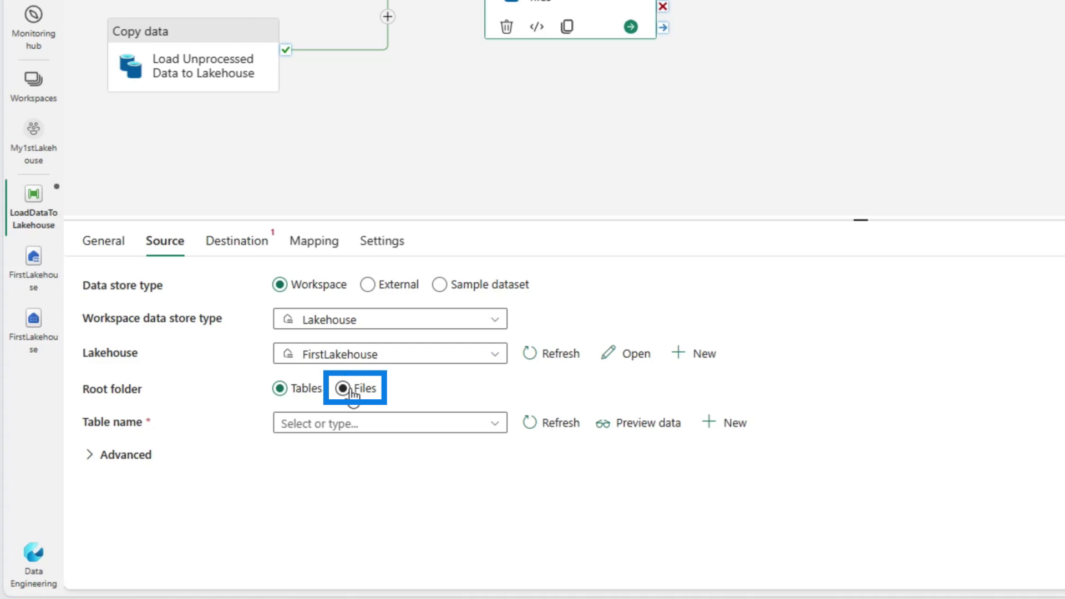
click(350, 393)
click(804, 457)
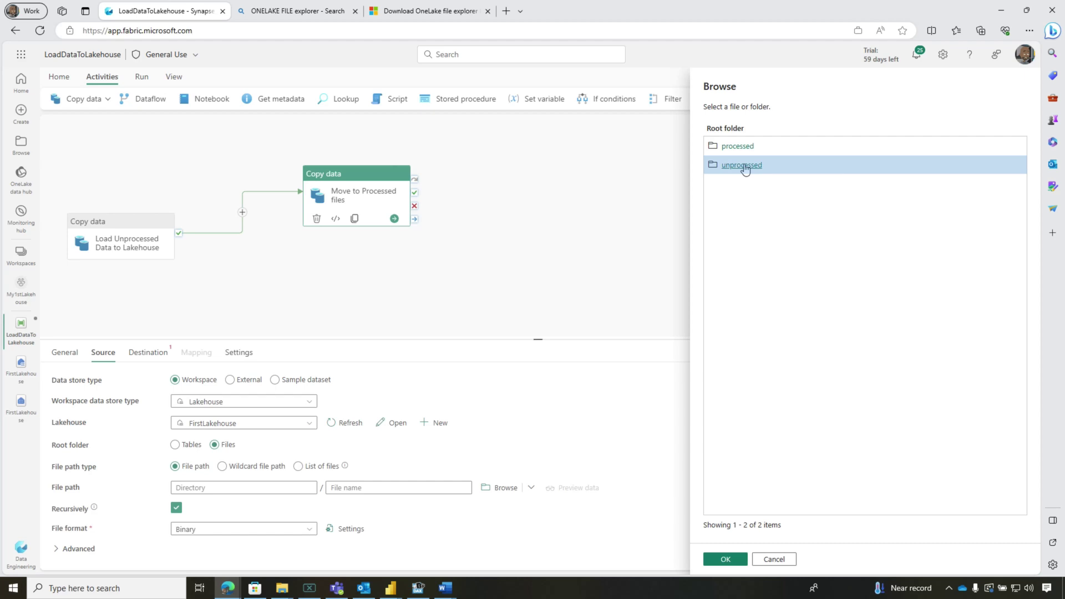
click(757, 165)
click(724, 559)
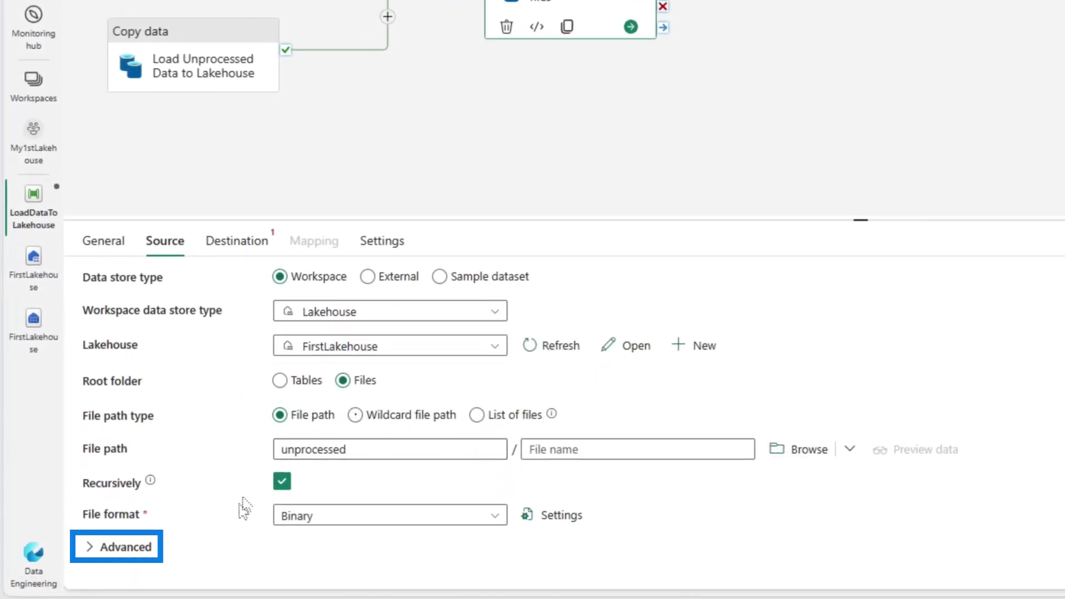
scroll(334, 476, down, 2)
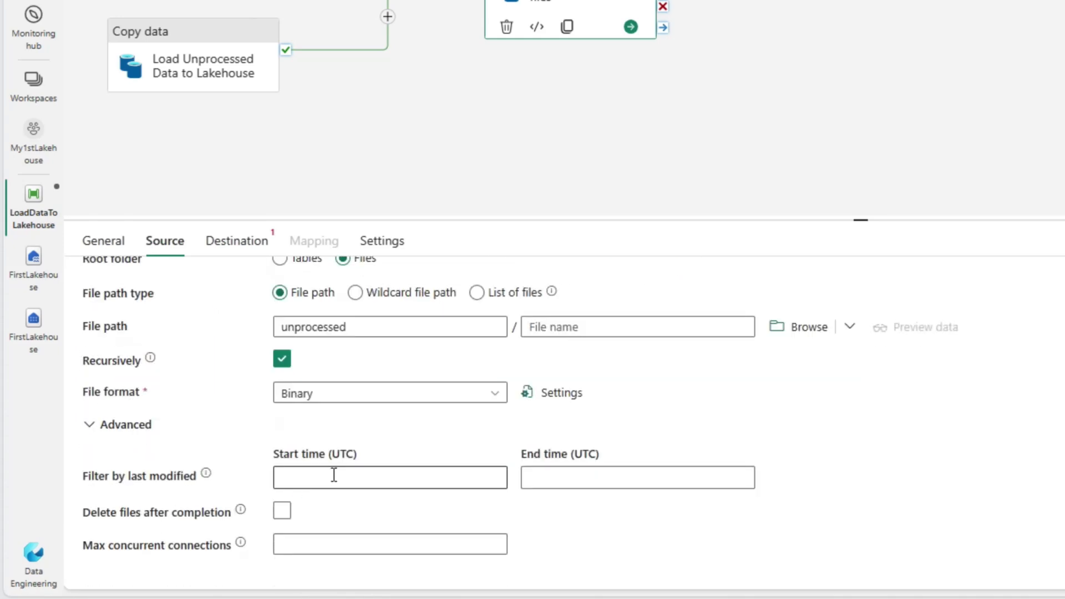
click(282, 512)
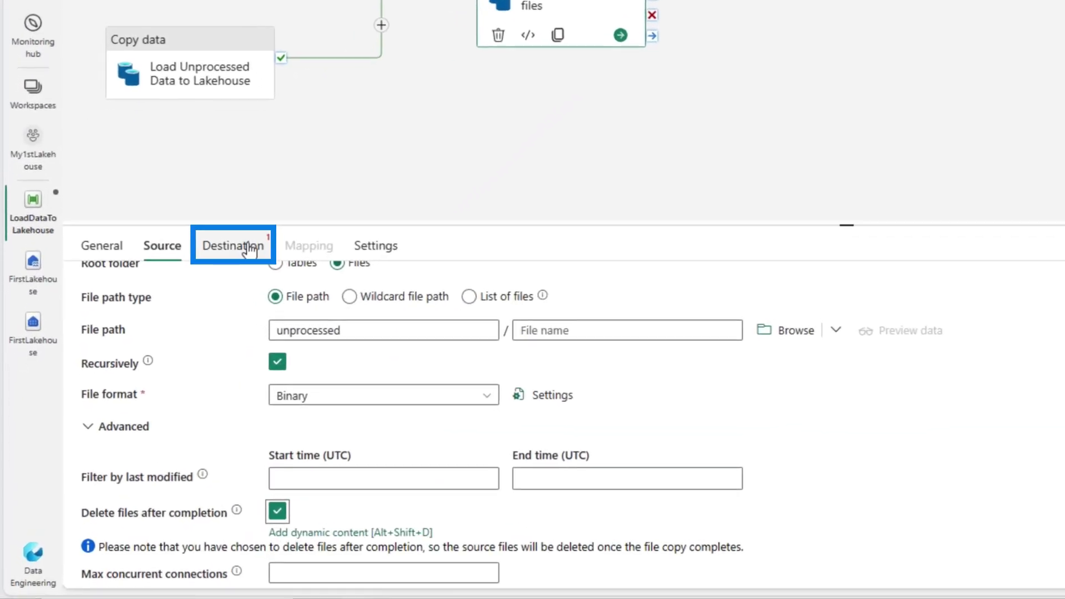
Set the destination to the processed folder under FirstLakehouse's Files root.
click(147, 352)
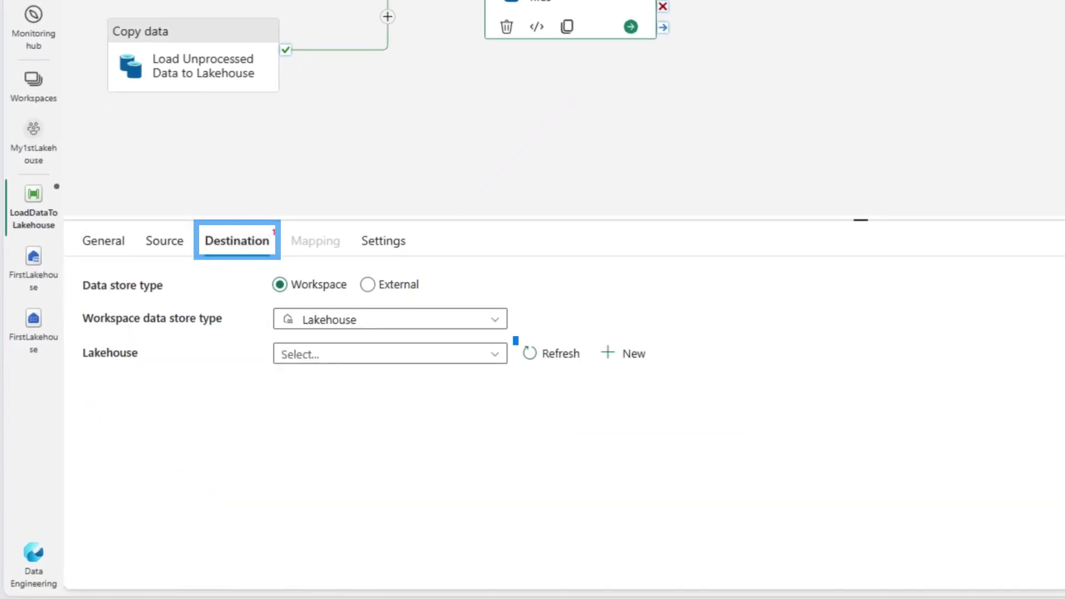
click(331, 360)
click(337, 377)
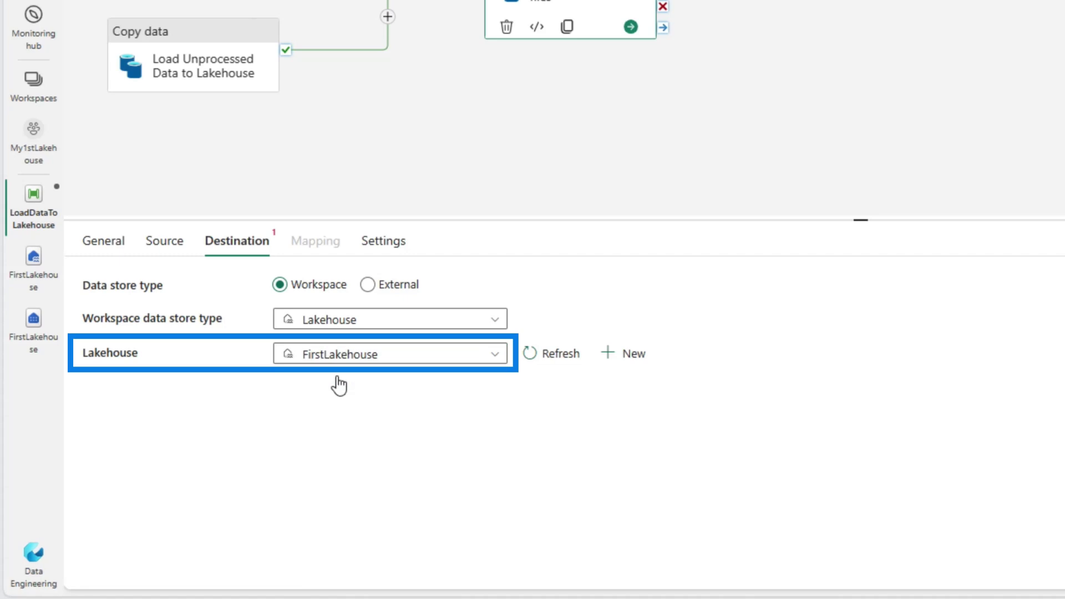
click(380, 399)
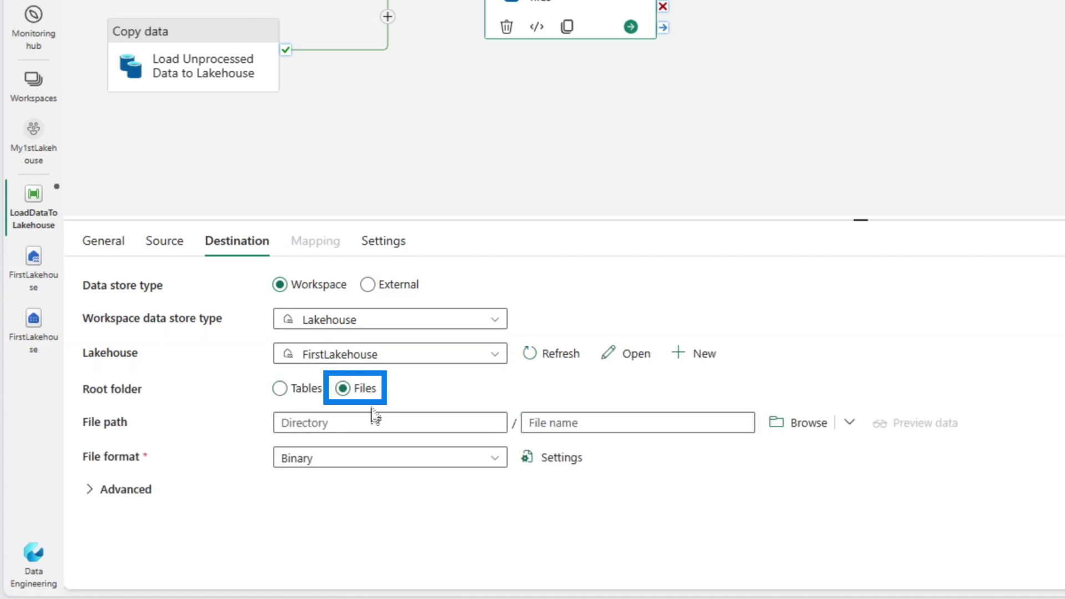
click(799, 422)
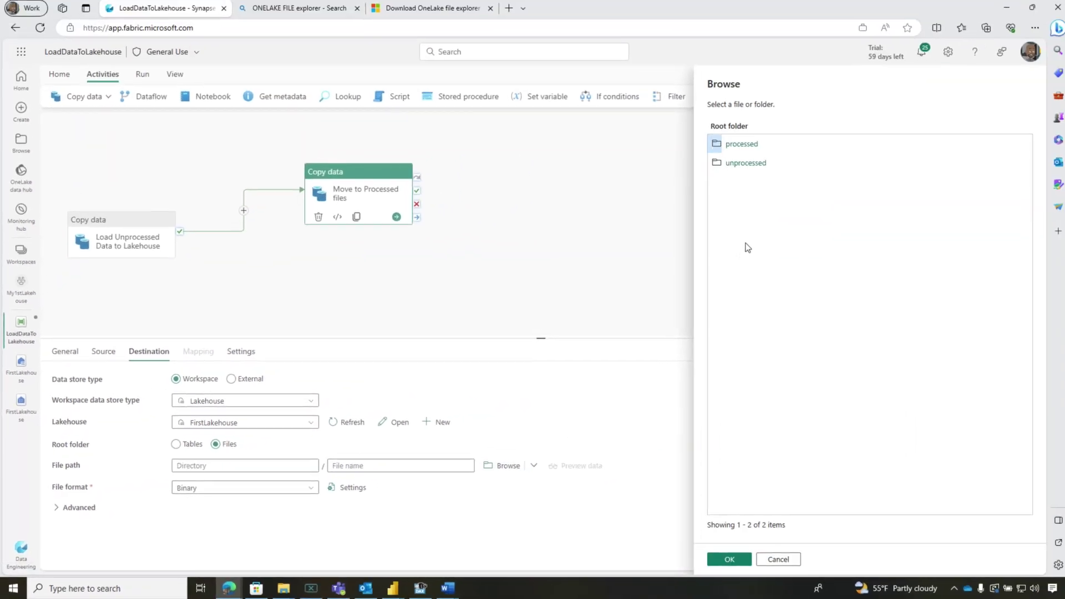
double_click(737, 145)
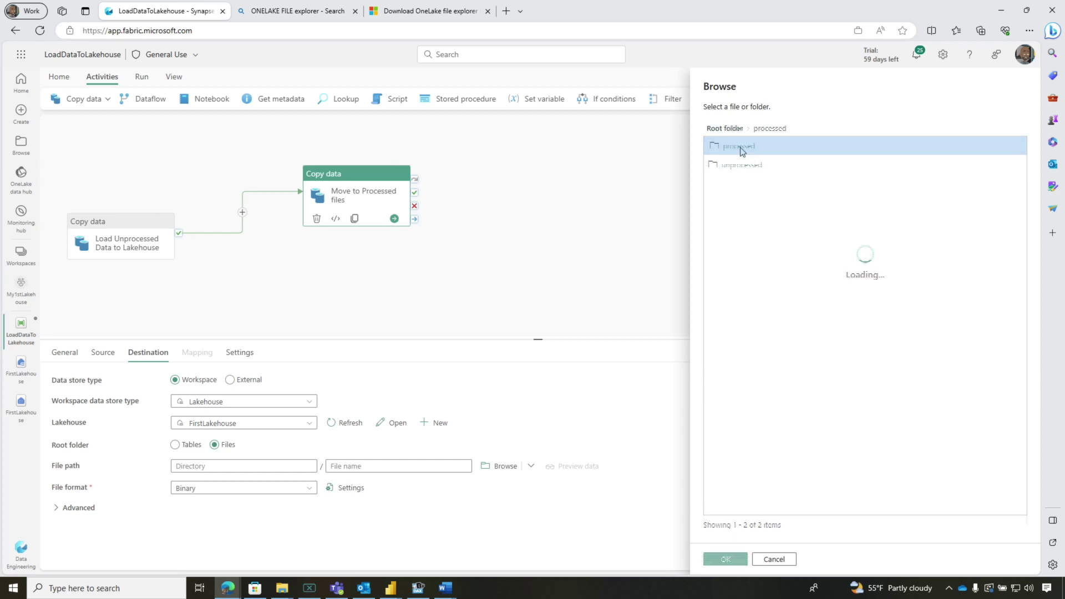
click(733, 559)
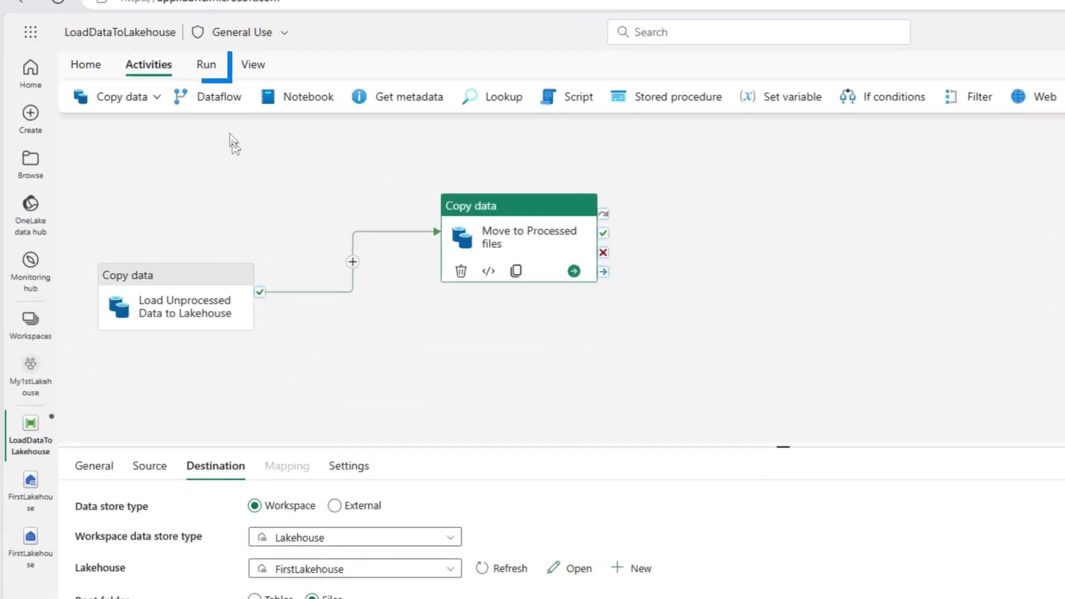
click(206, 67)
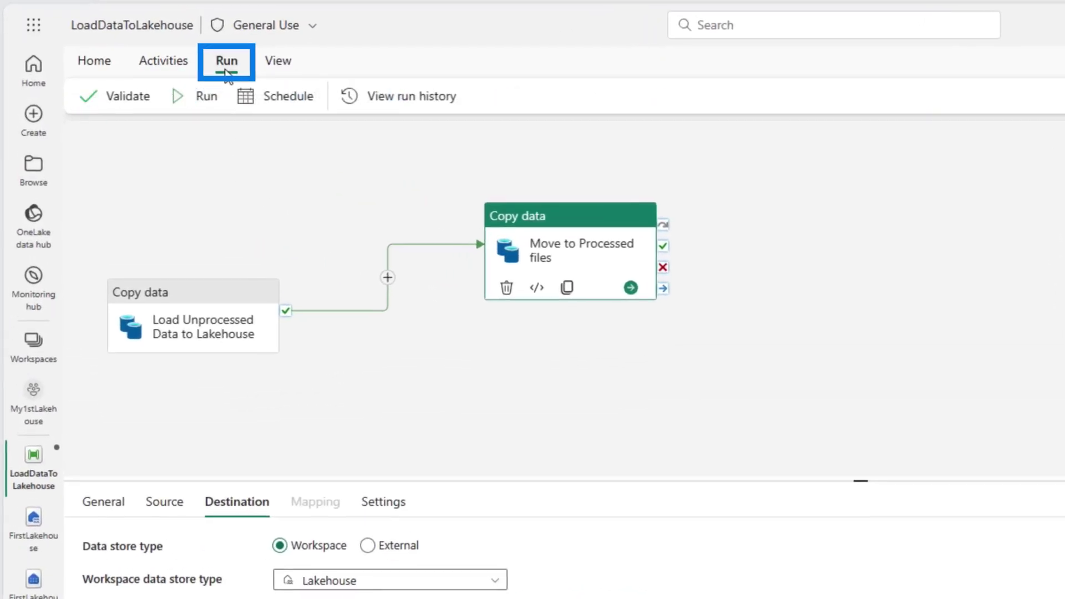
Save and run the pipeline, refreshing Output until both copy activities show Succeeded.
click(194, 97)
click(524, 349)
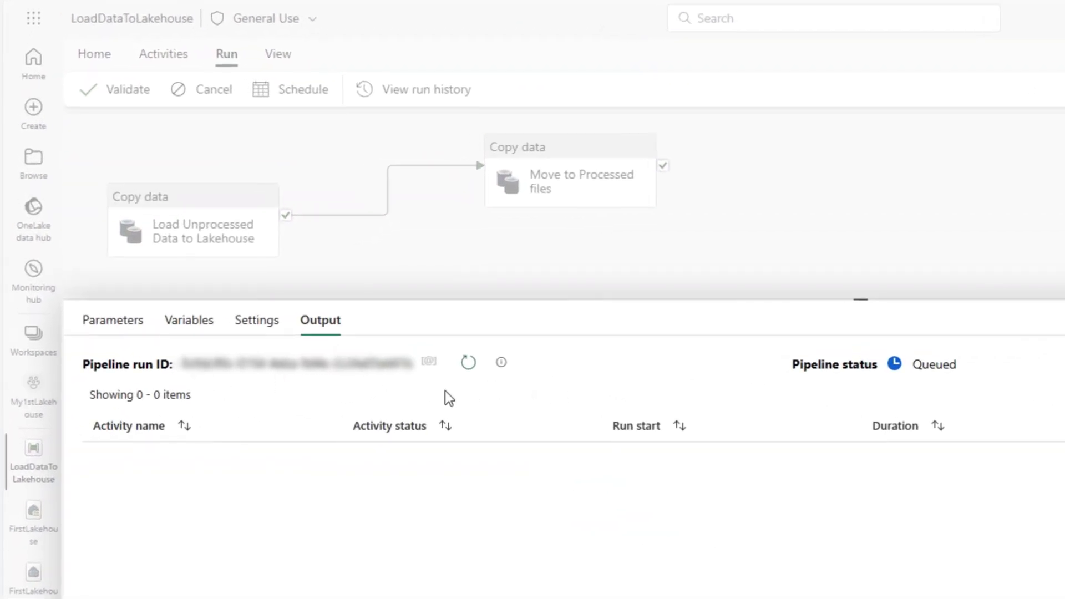
click(469, 365)
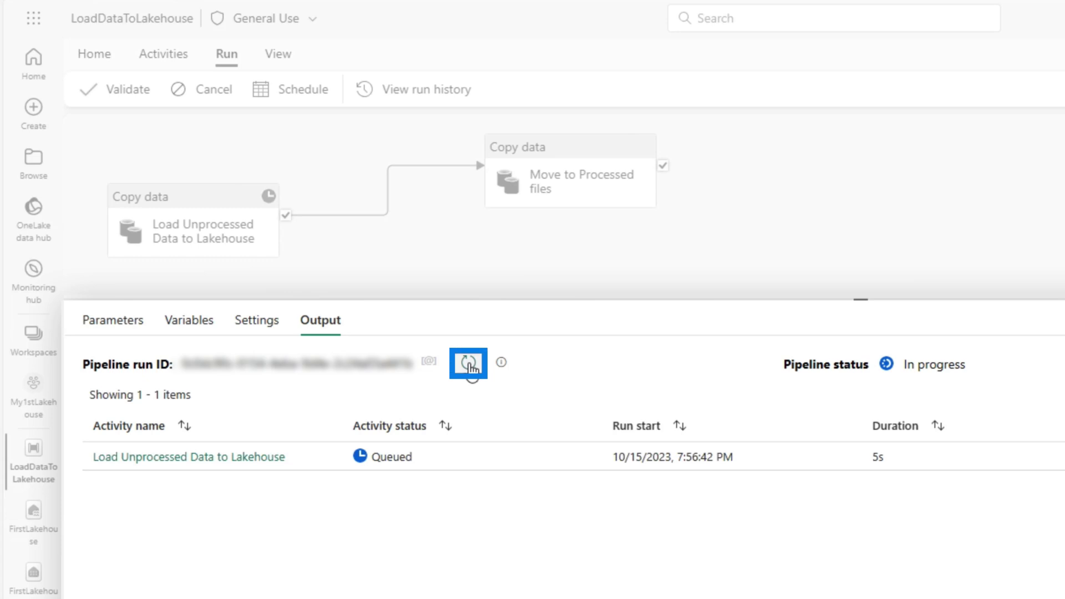
click(469, 364)
click(469, 364)
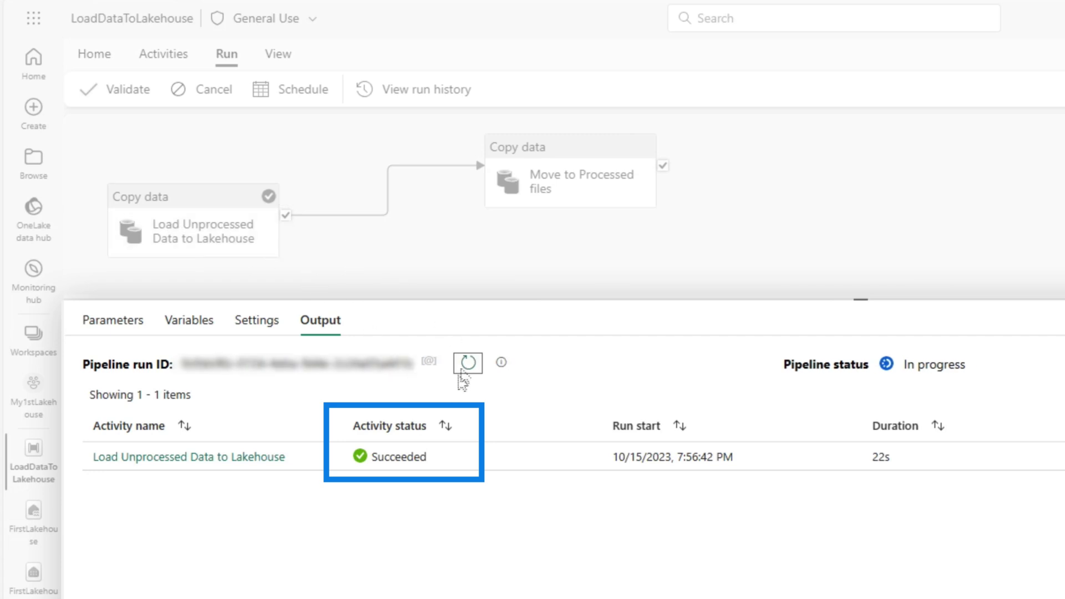
click(468, 364)
click(468, 364)
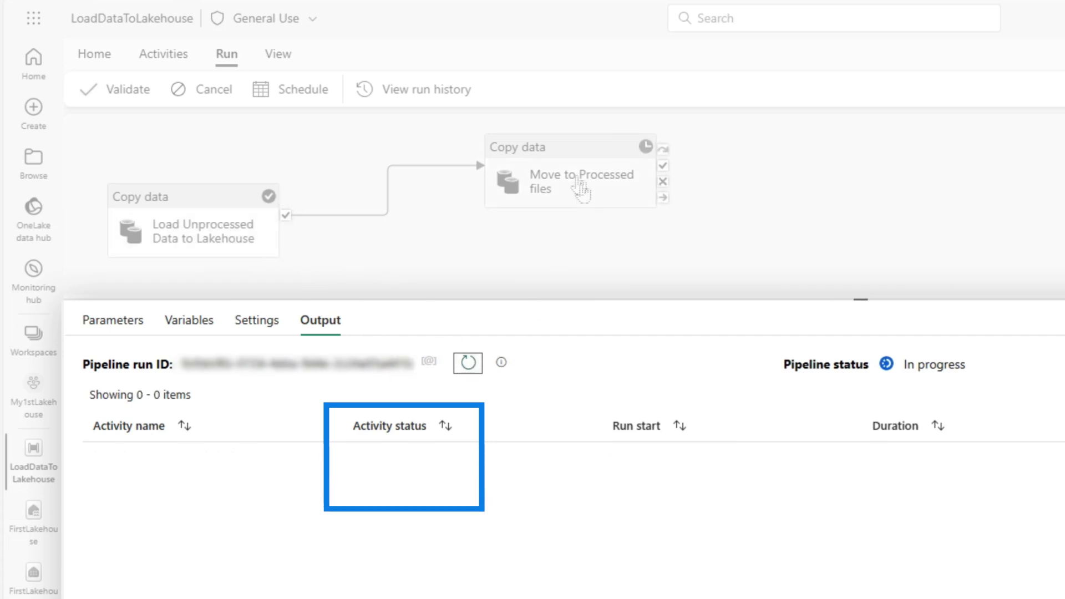
click(469, 364)
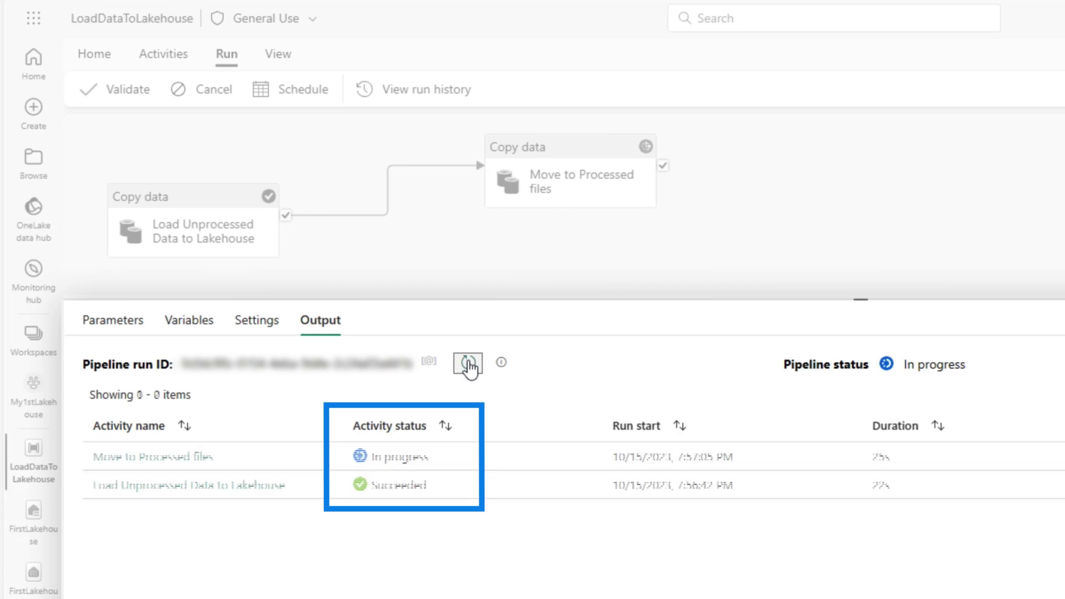
click(469, 365)
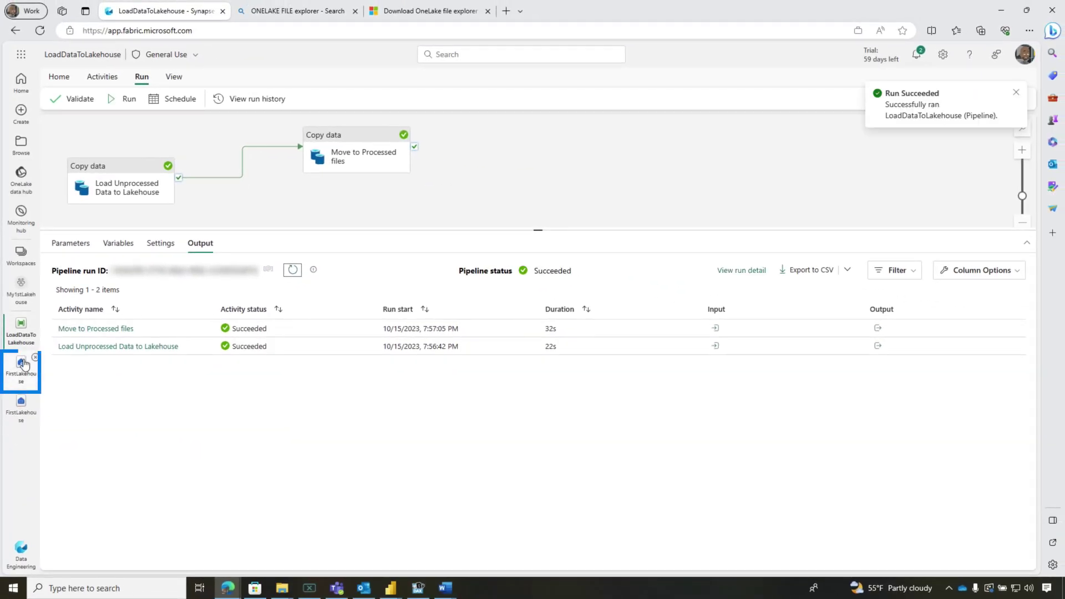
Refresh FirstLakehouse's unprocessed and processed folders: unprocessed empty, processed holds three CSVs.
click(23, 364)
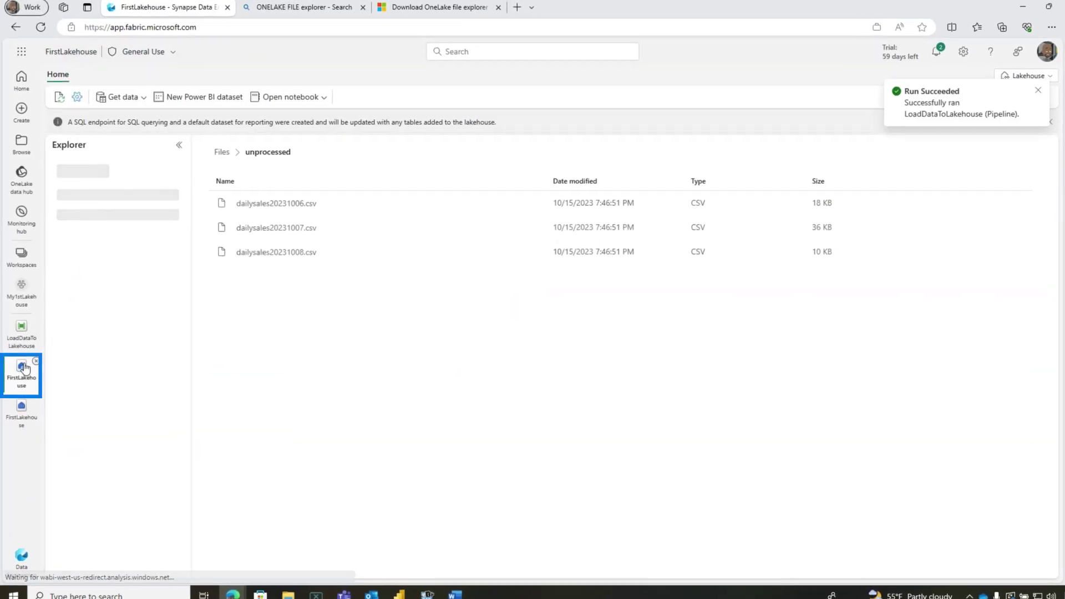
click(257, 293)
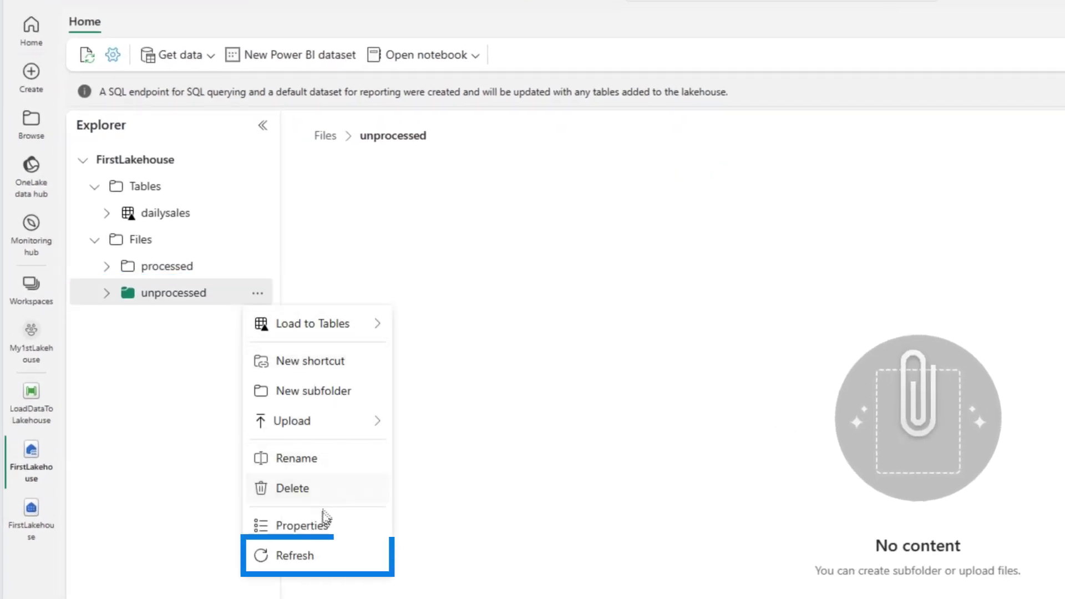
click(306, 556)
click(158, 269)
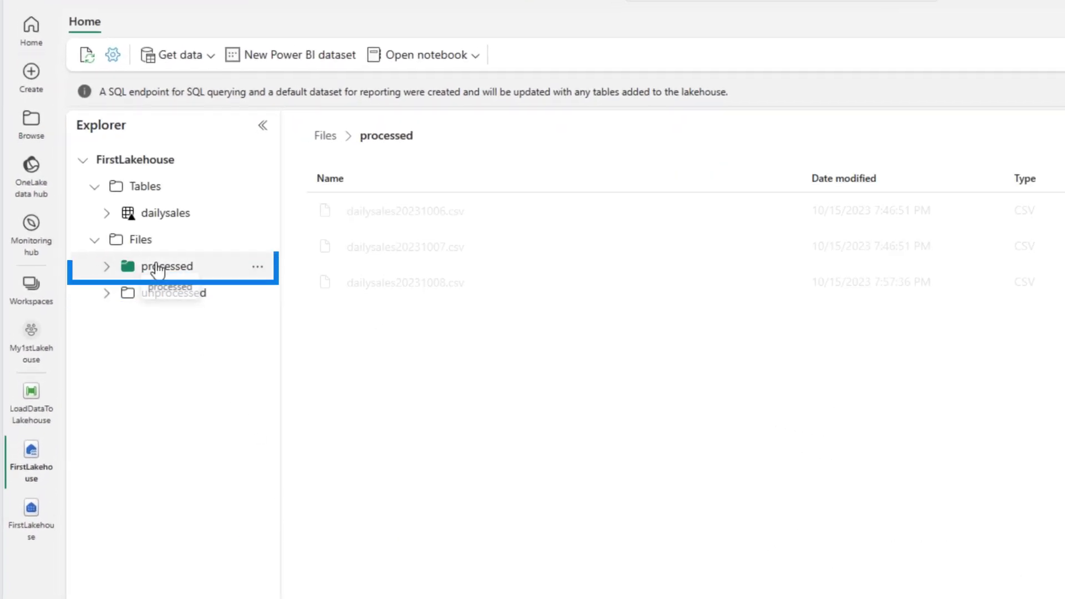
click(257, 267)
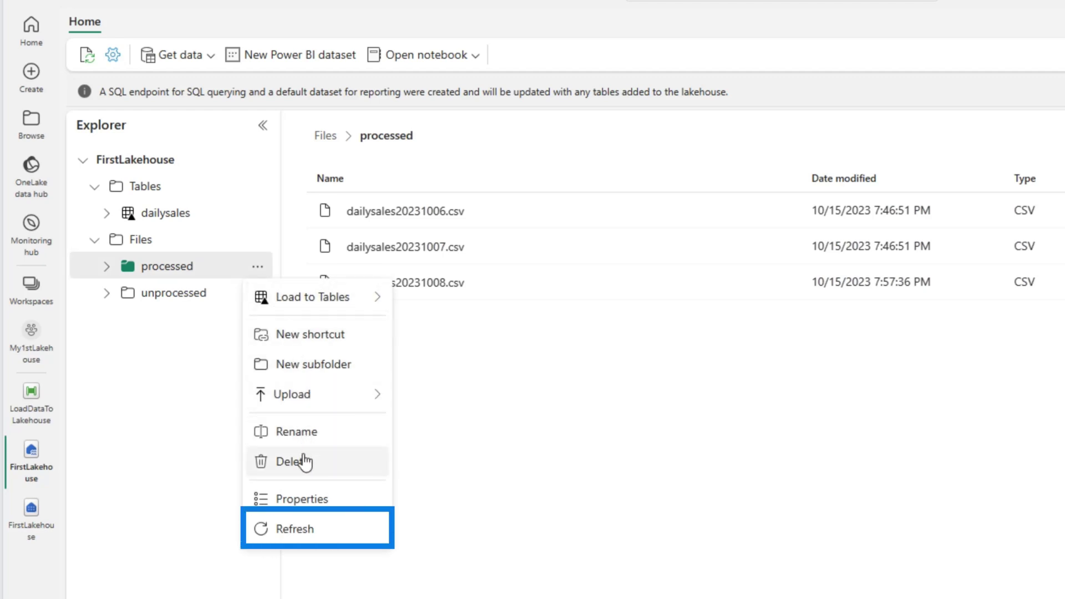
click(301, 524)
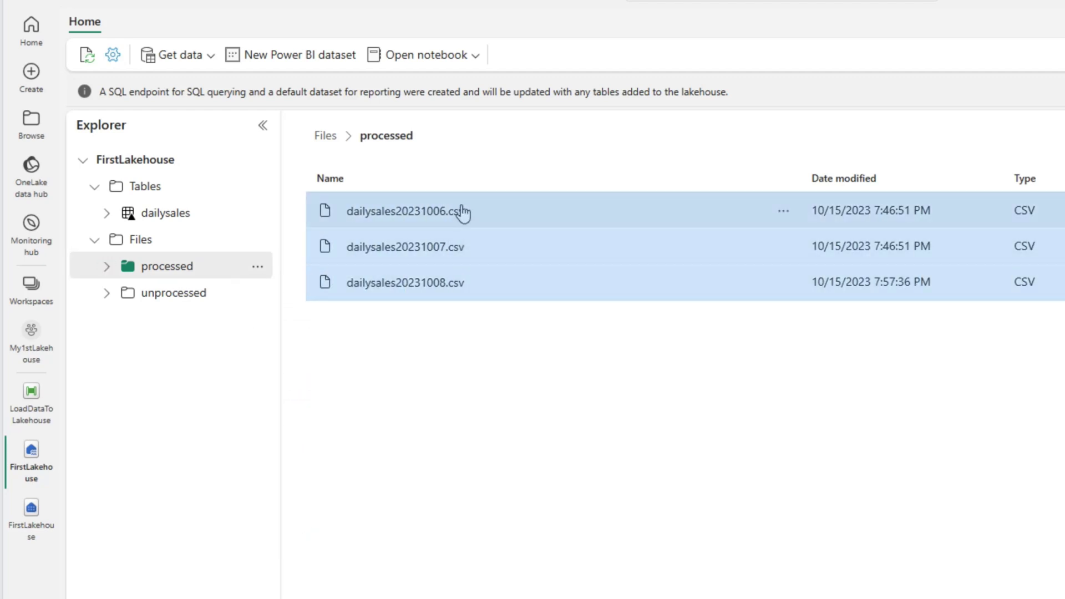
click(998, 79)
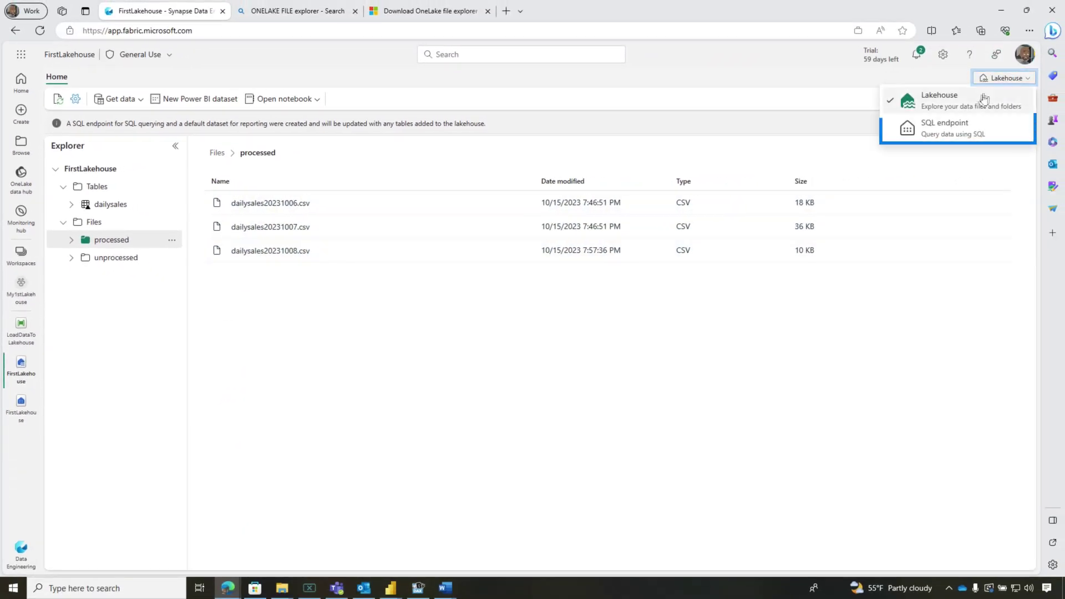
Switch to the SQL endpoint and run SQL query 1, returning counts 100, 188 and 368.
click(952, 131)
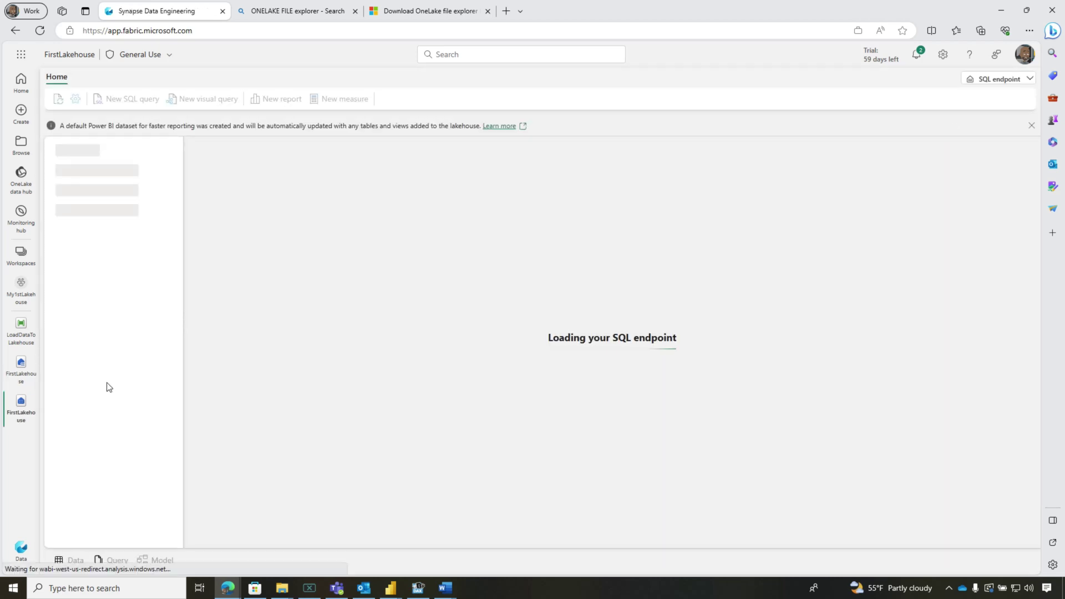
click(109, 468)
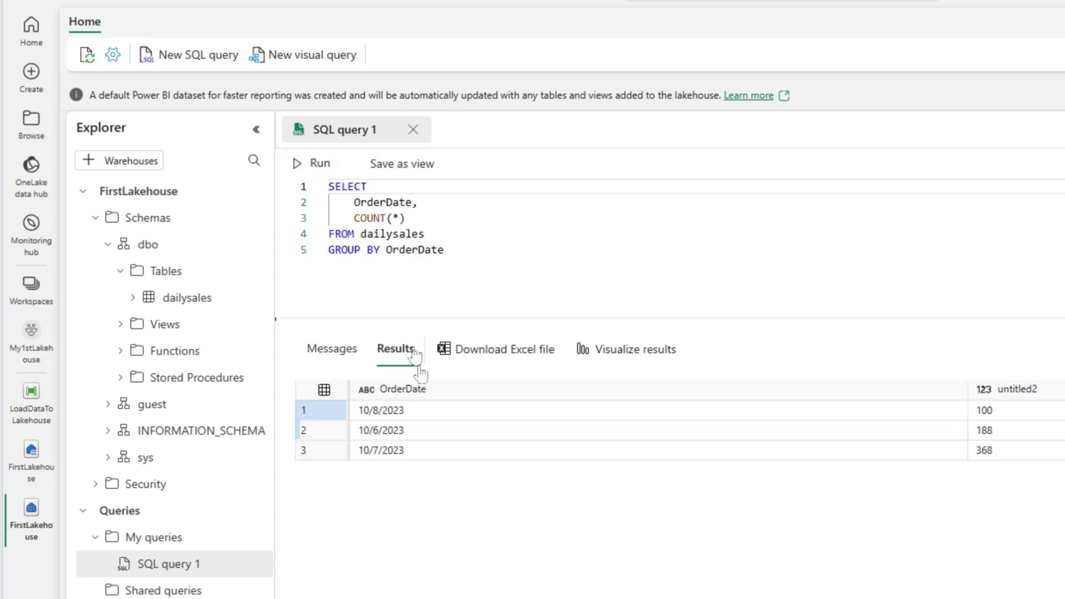
drag(405, 410, 408, 447)
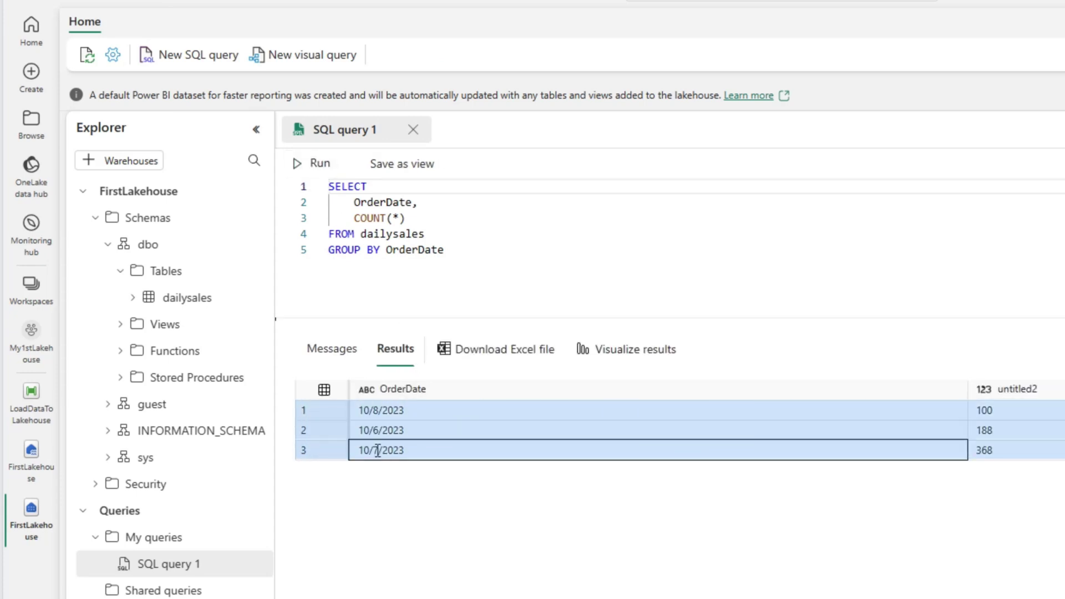
click(546, 476)
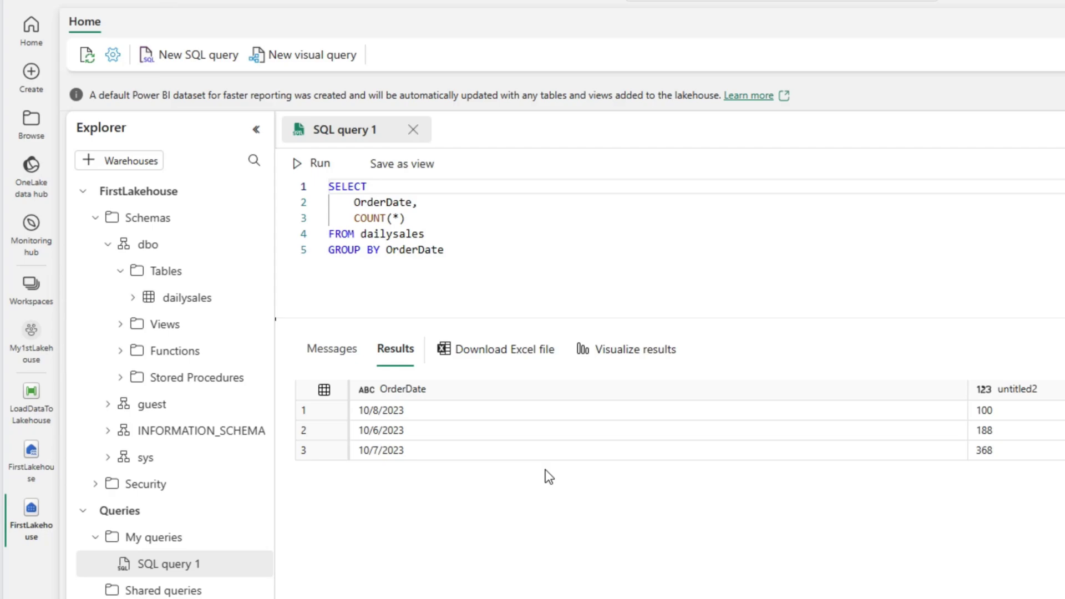